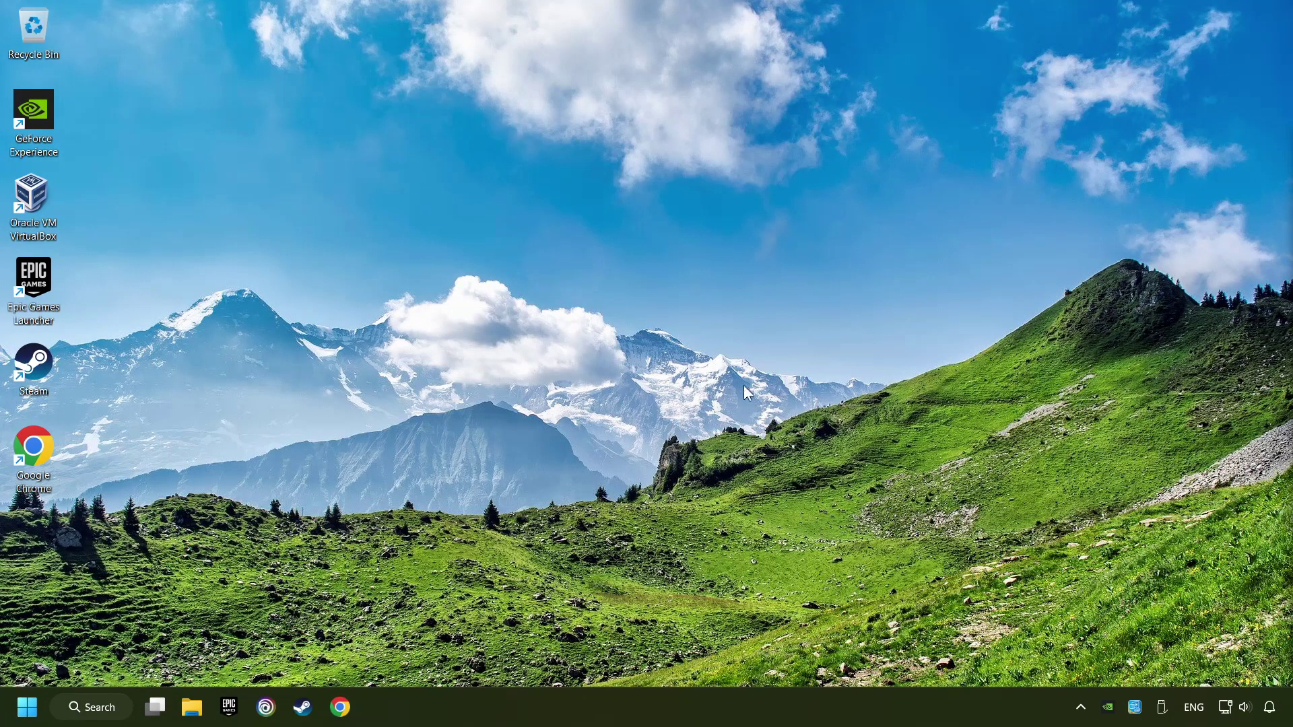
- Turn on automatic time zone and automatic time, sync the clock now, and close Settings
{"action": "right_click", "coordinate": [1269, 704]}
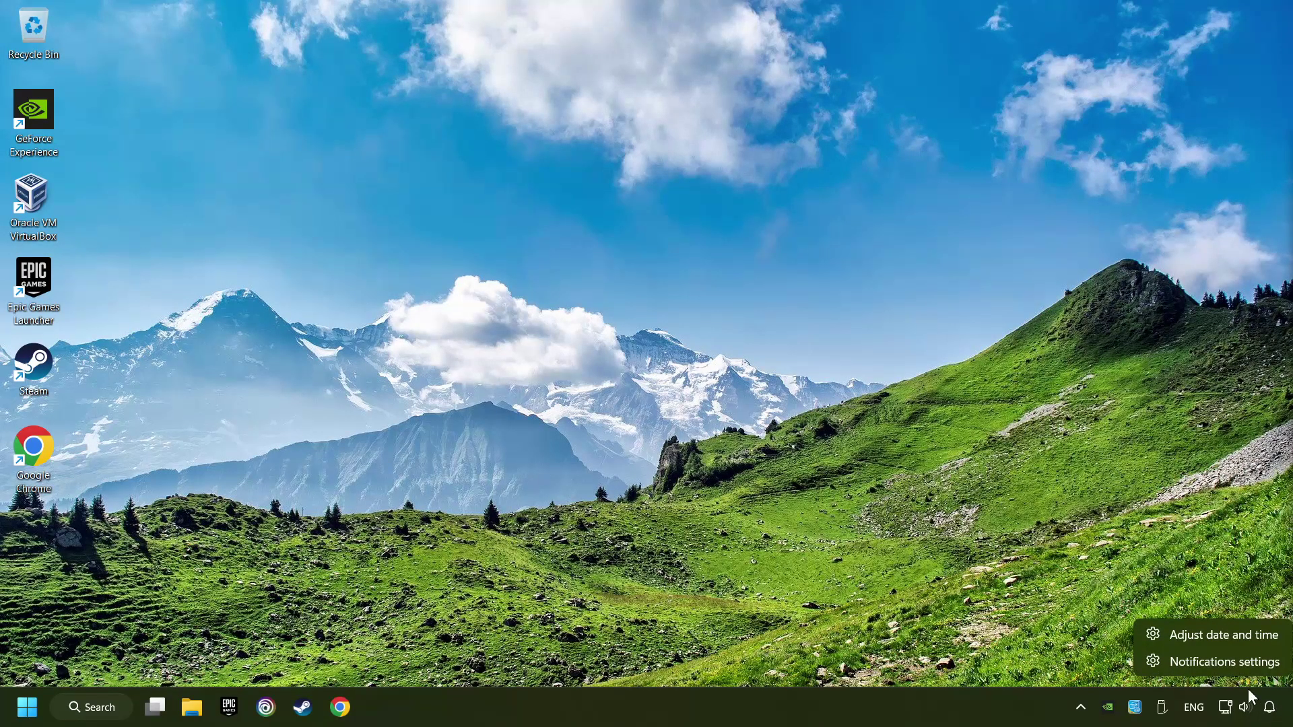
{"action": "left_click", "coordinate": [1231, 639]}
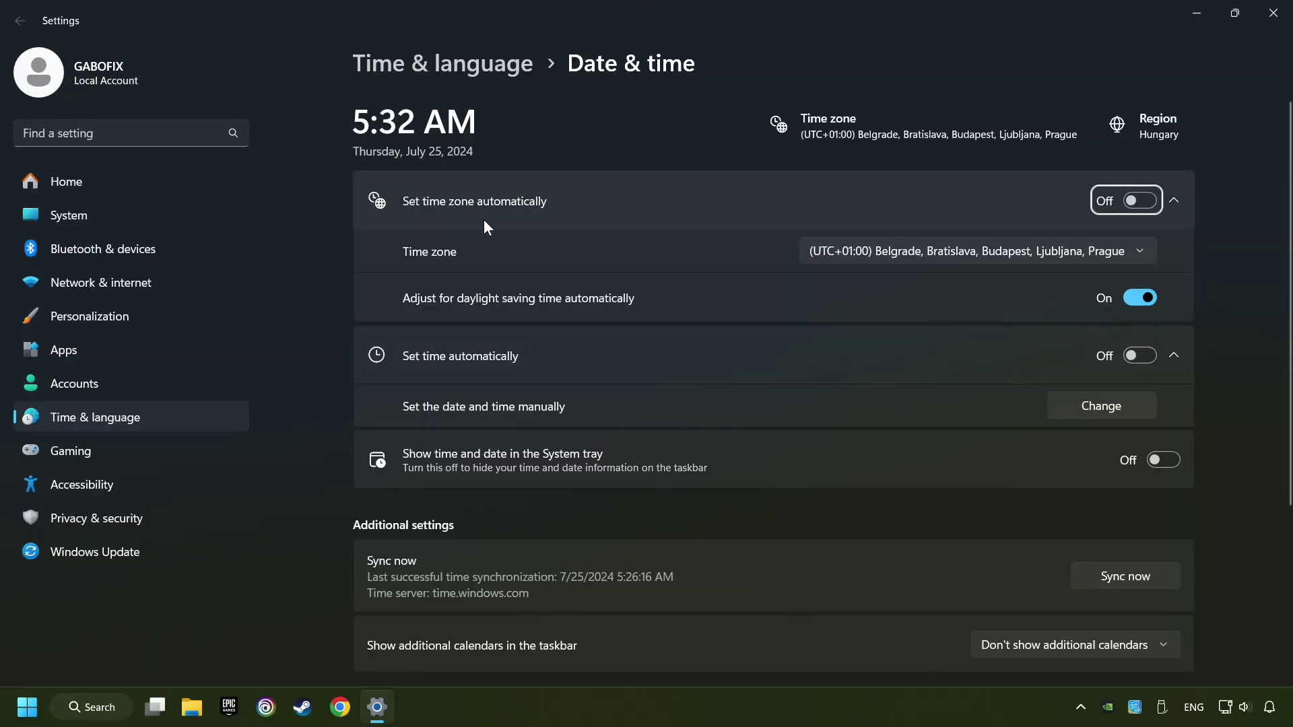
{"action": "left_click", "coordinate": [1125, 204]}
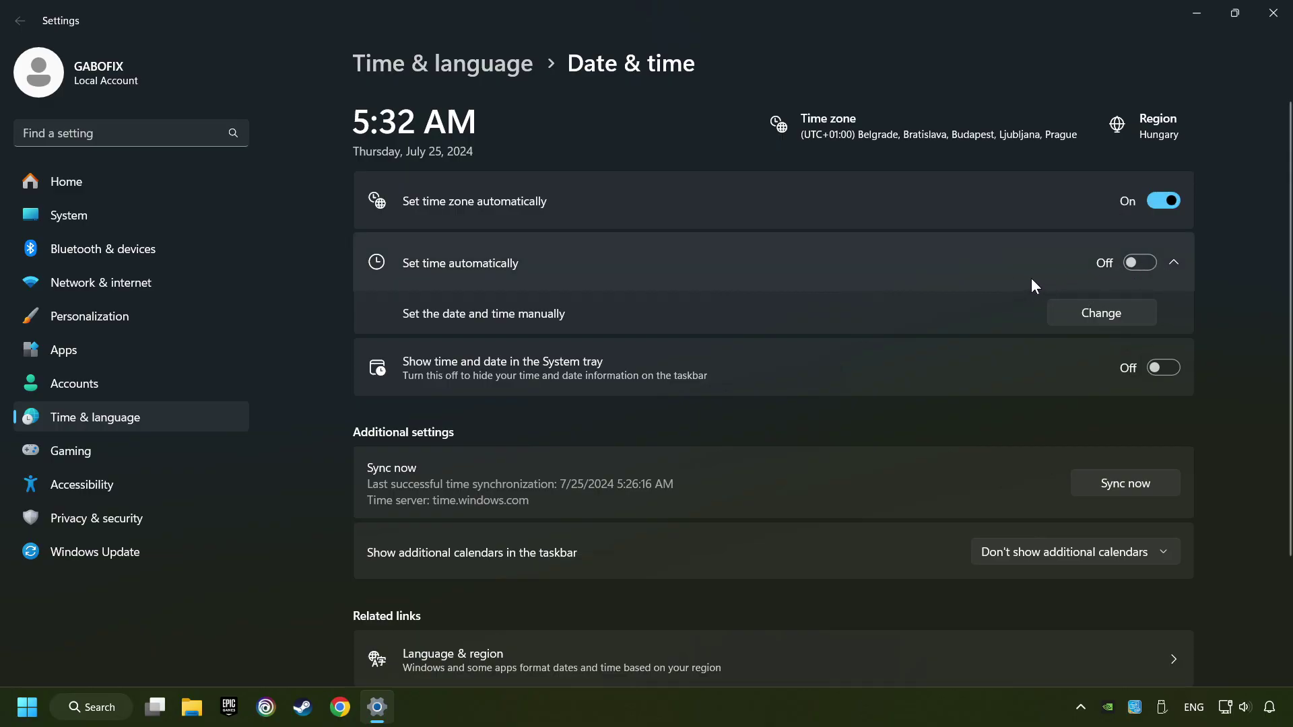
{"action": "left_click", "coordinate": [1133, 264]}
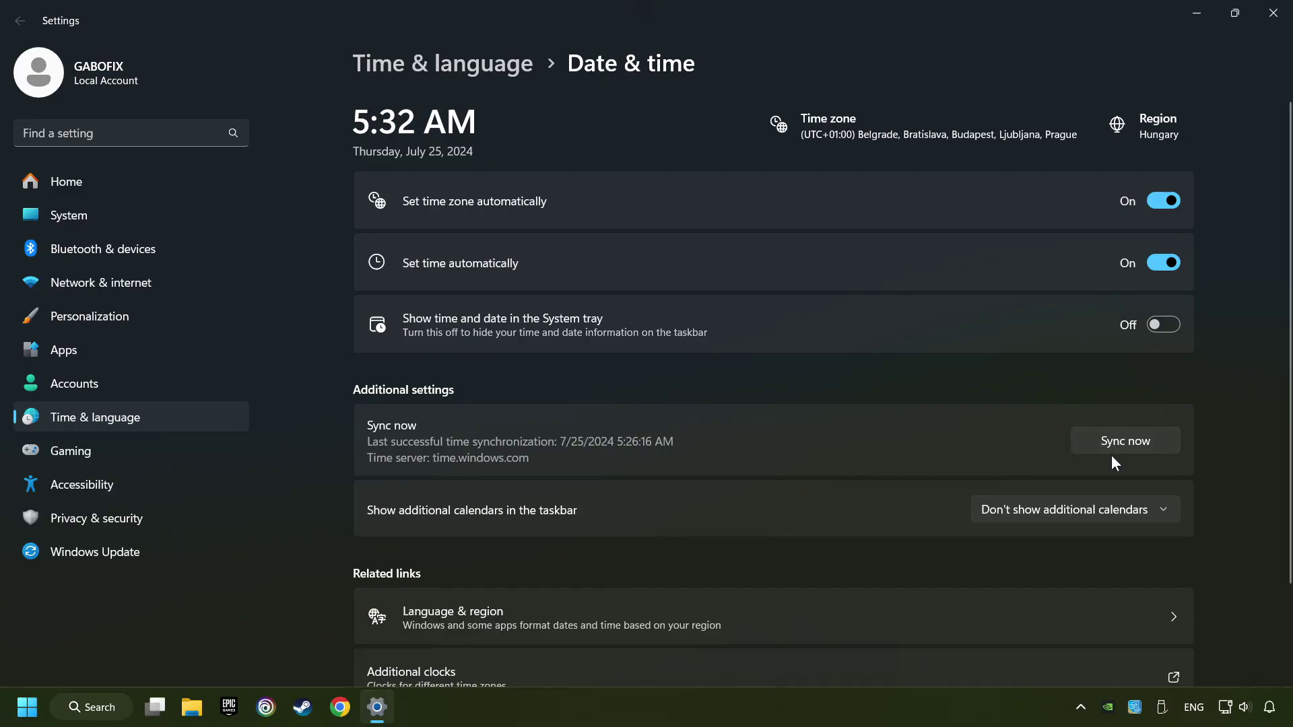
{"action": "left_click", "coordinate": [1160, 449]}
{"action": "left_click", "coordinate": [1261, 32]}
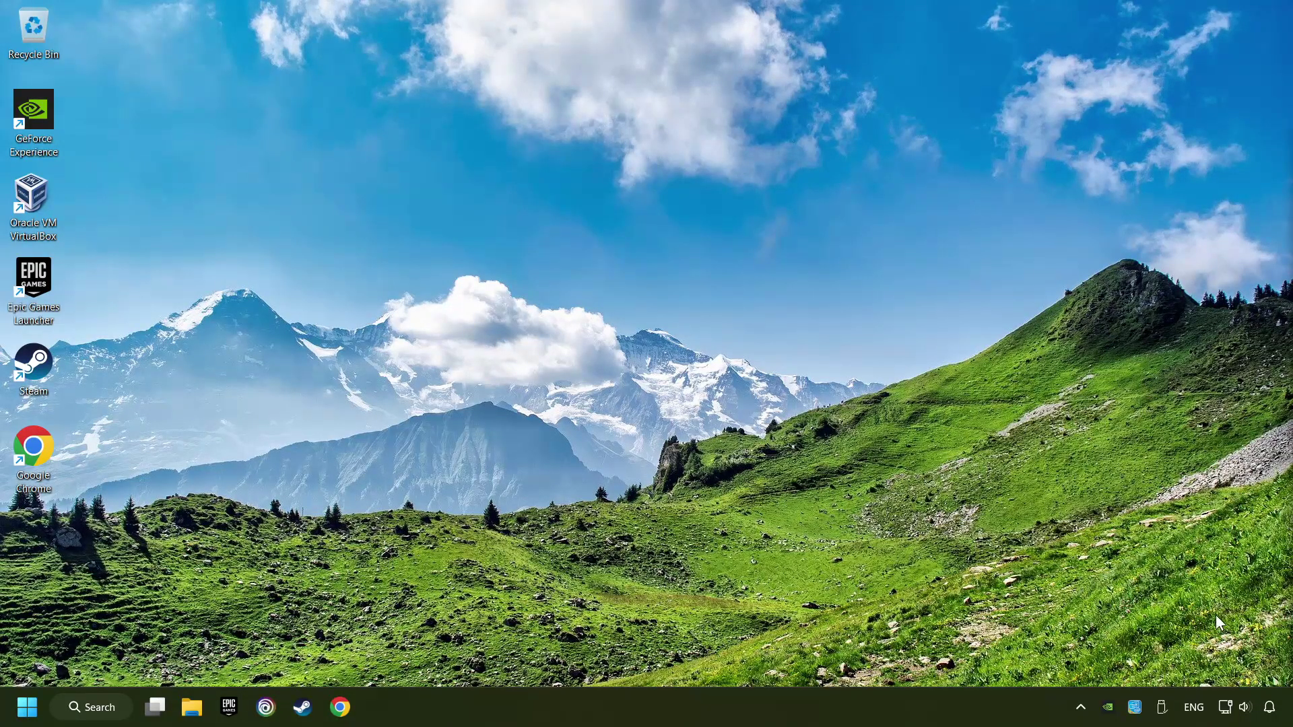
{"action": "right_click", "coordinate": [1228, 708]}
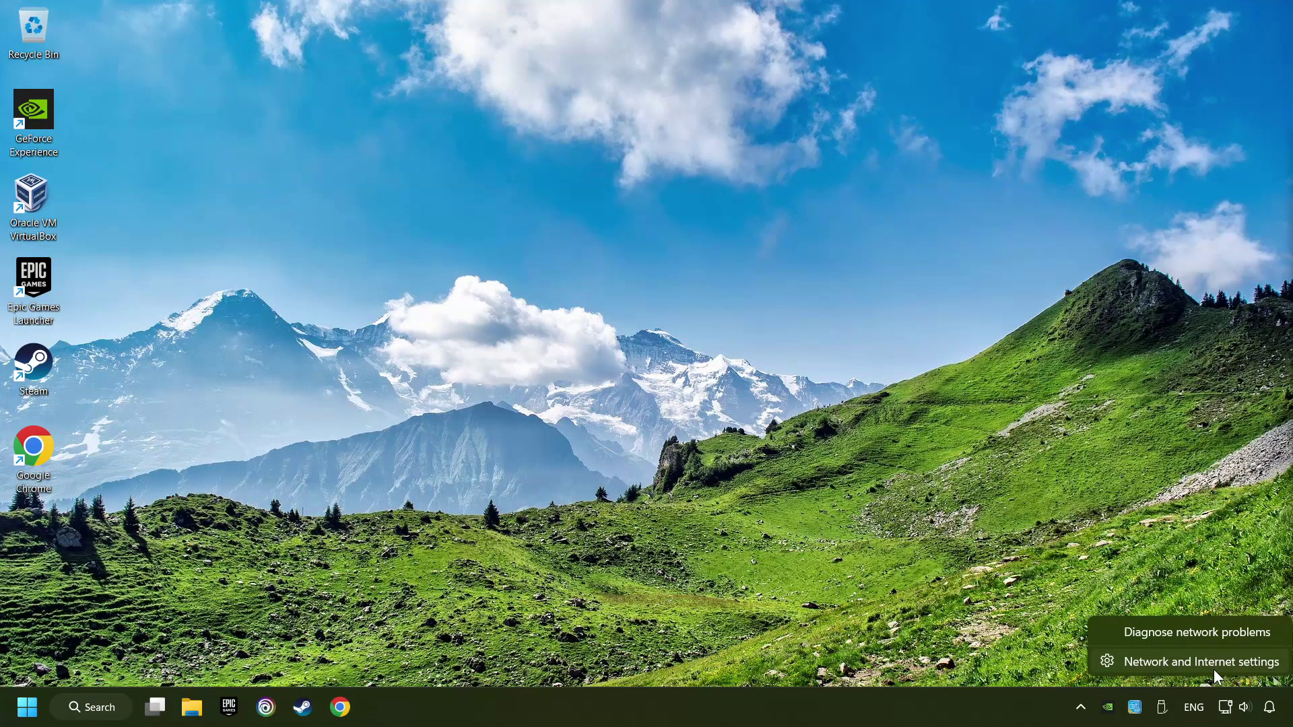
{"action": "left_click", "coordinate": [1216, 674]}
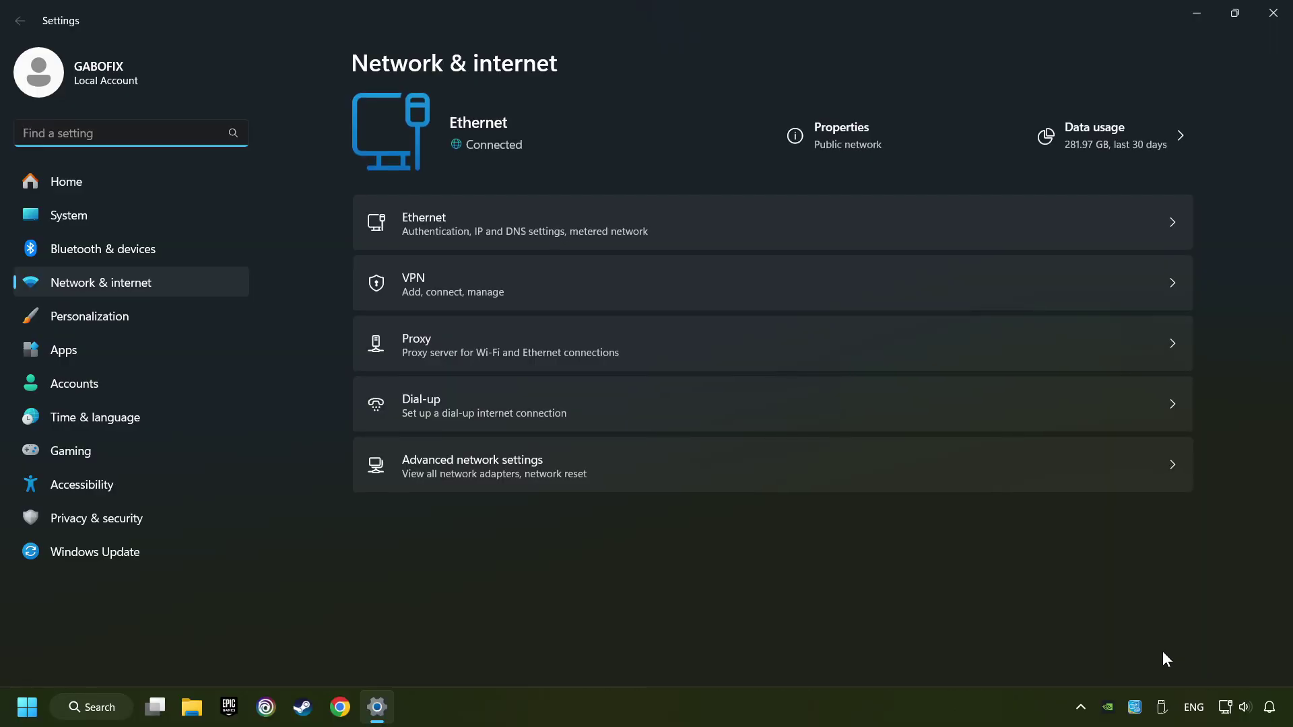
{"action": "left_click", "coordinate": [716, 349]}
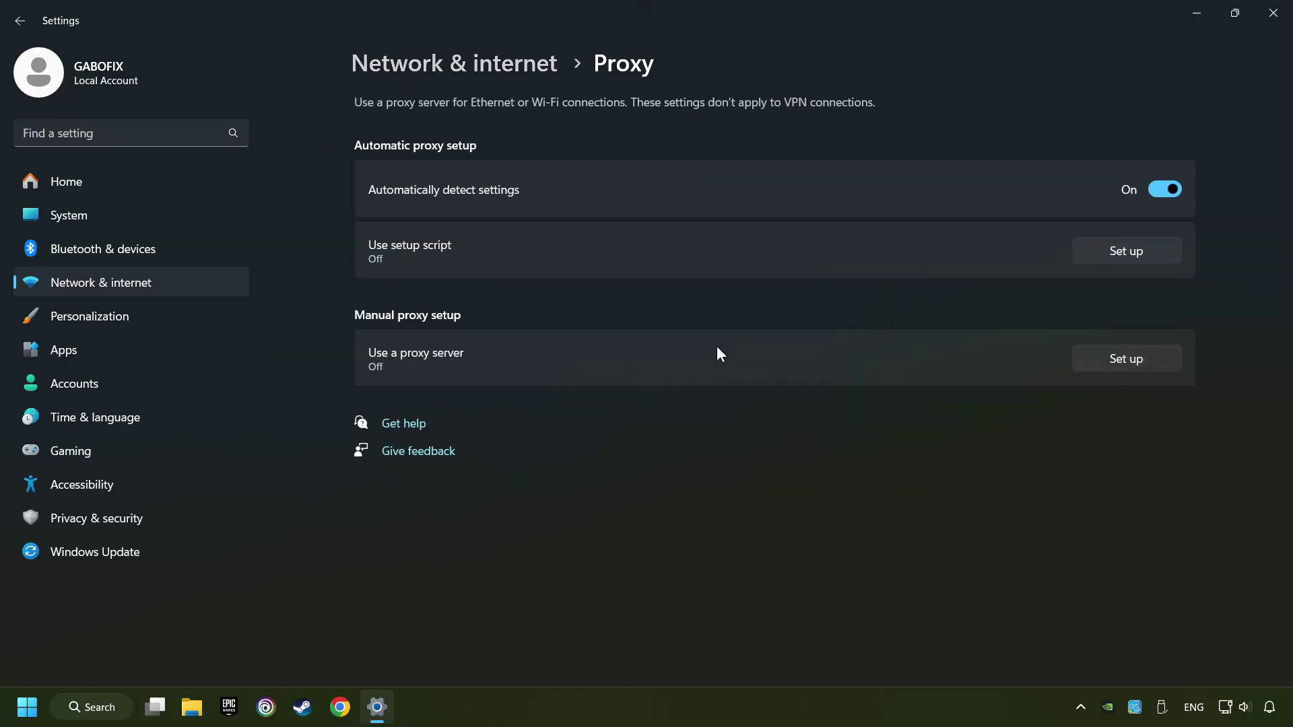
{"action": "left_click", "coordinate": [1119, 364]}
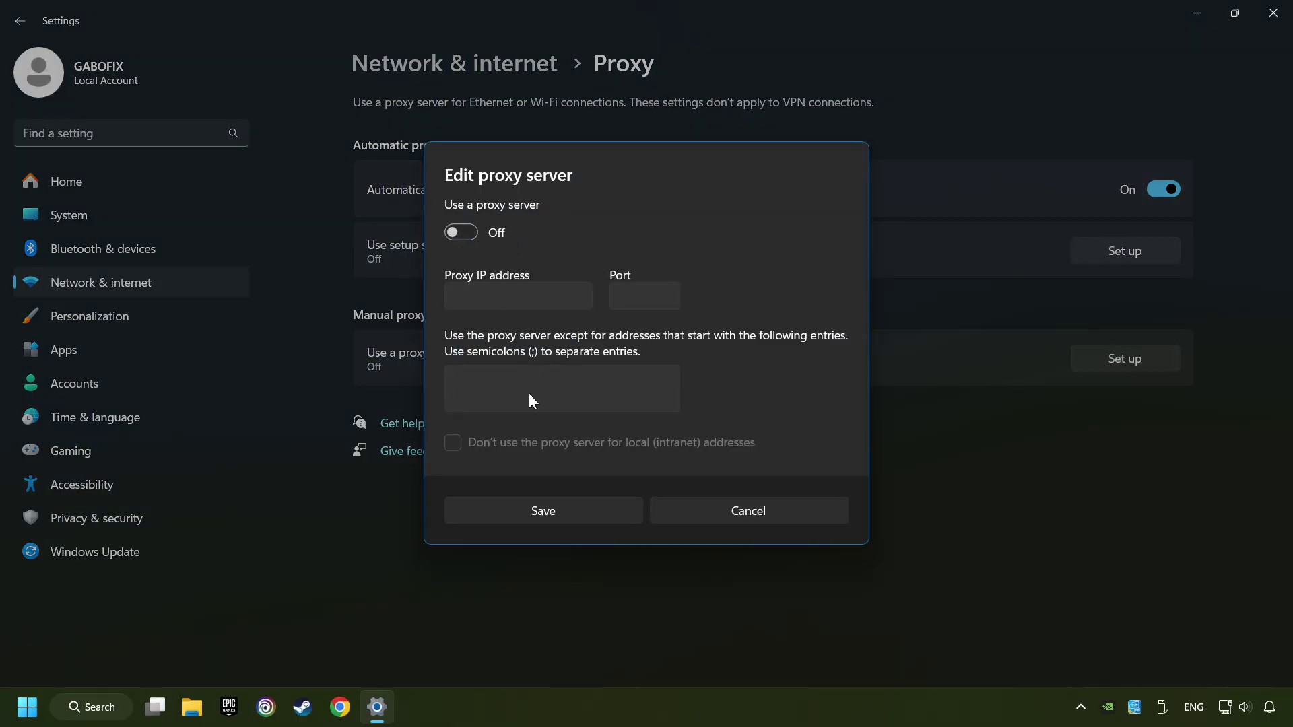
{"action": "left_click", "coordinate": [563, 515]}
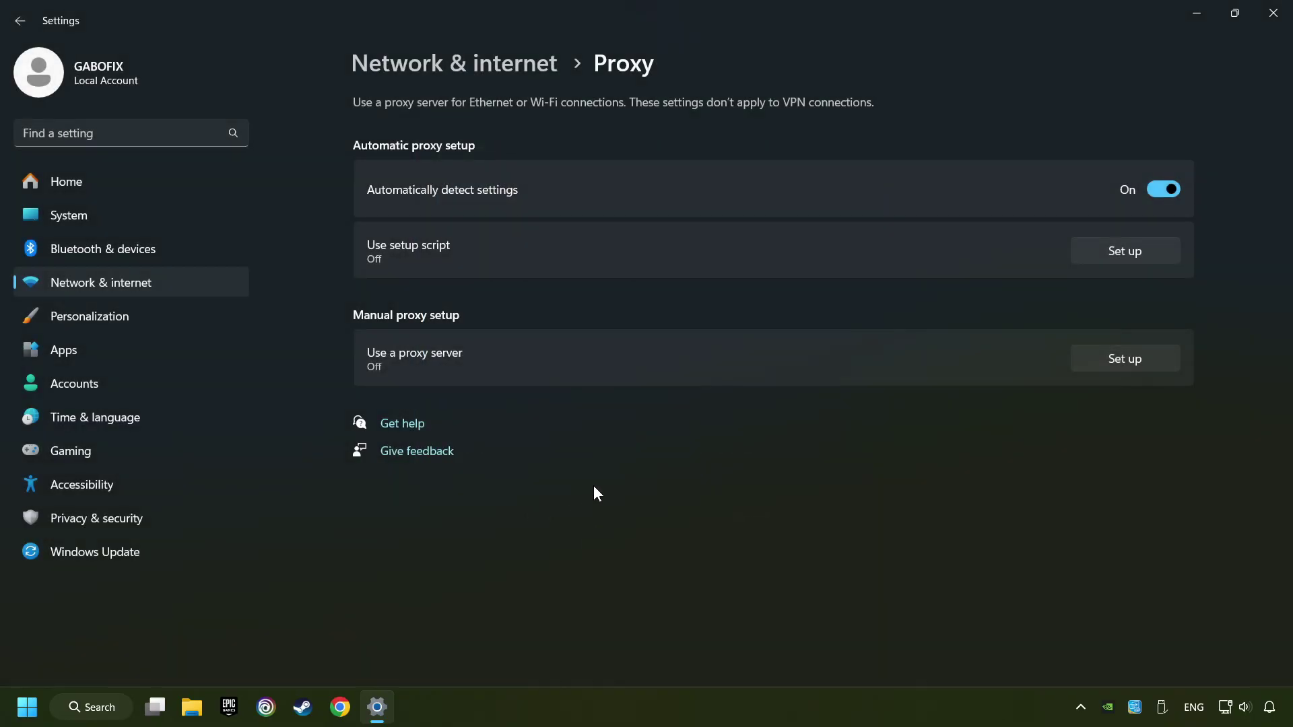
{"action": "left_click", "coordinate": [1272, 16]}
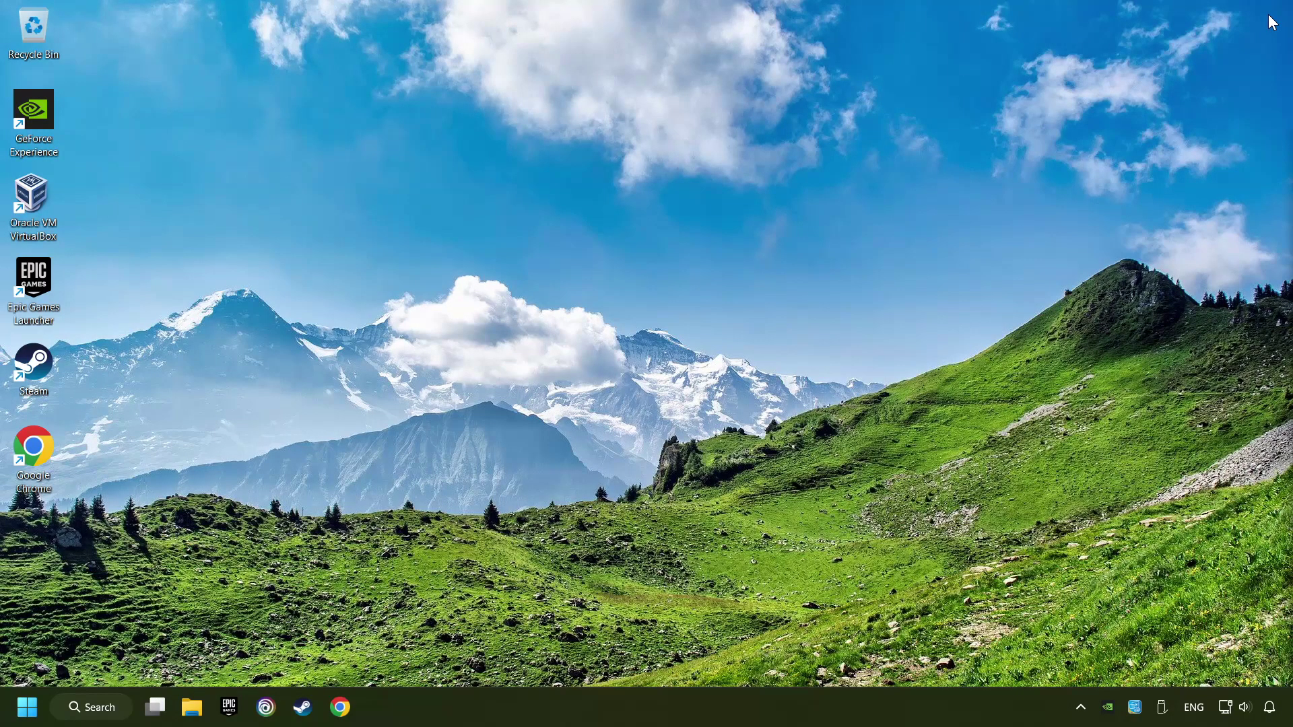
- Search for cmd and run Command Prompt as administrator
{"action": "left_click", "coordinate": [98, 715]}
{"action": "type", "text": "cmd"}
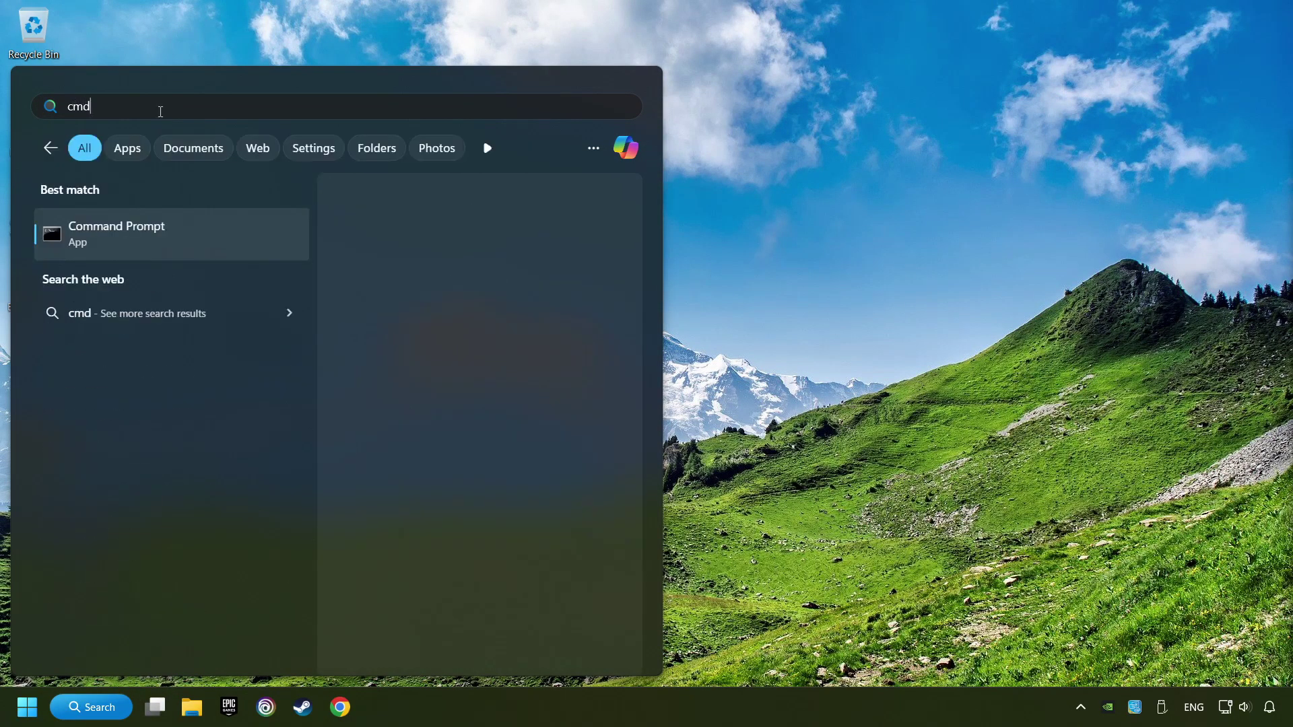
{"action": "right_click", "coordinate": [245, 231]}
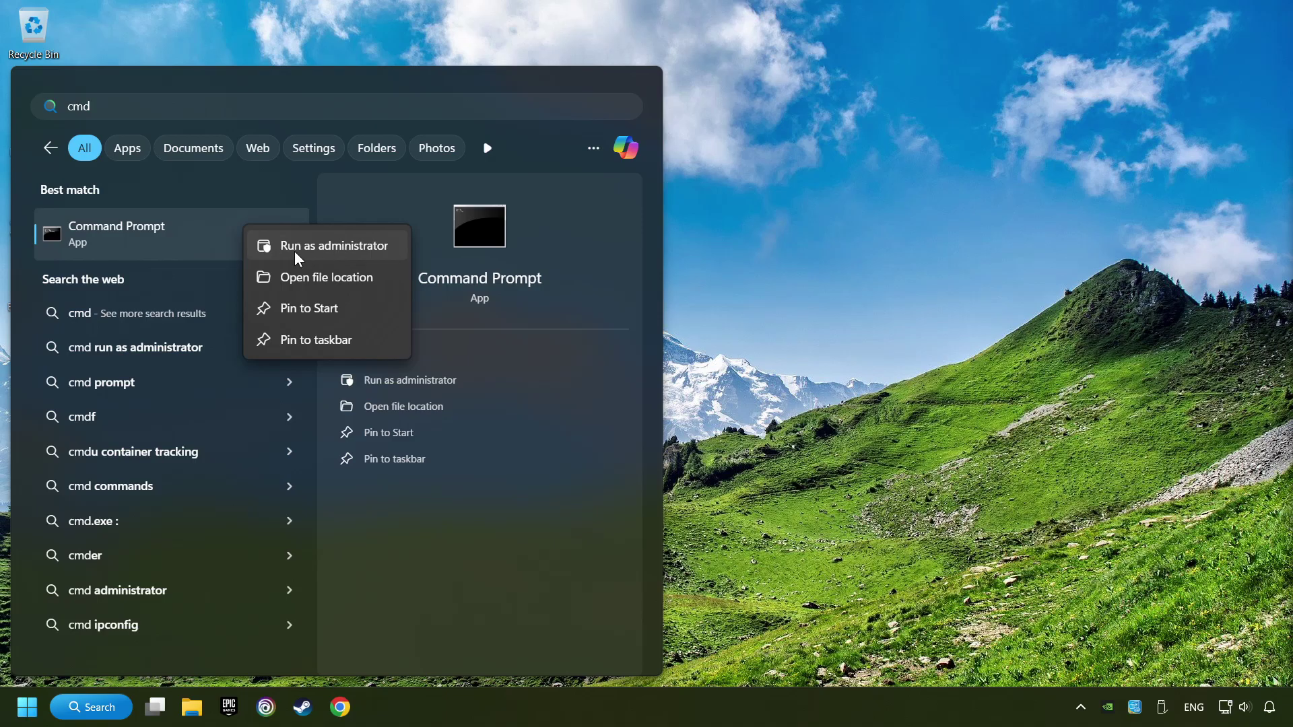
{"action": "left_click", "coordinate": [320, 246]}
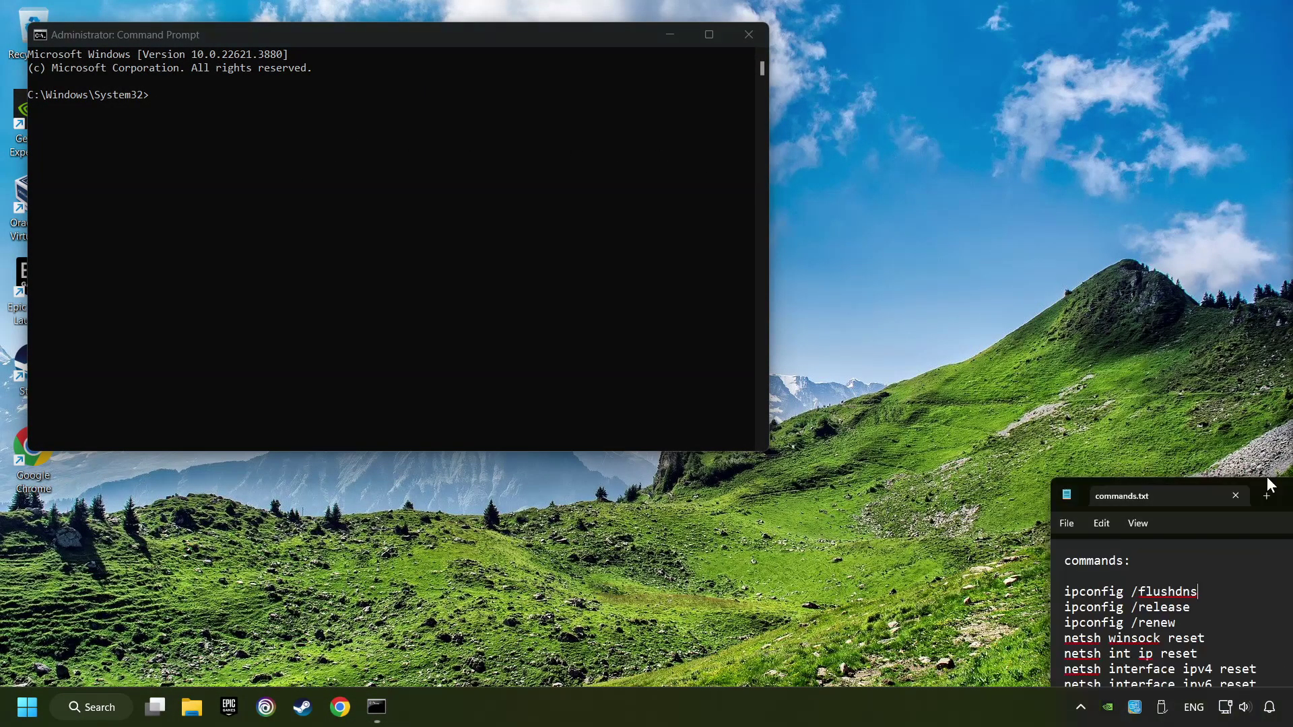
- Copy ipconfig /flushdns from commands.txt into Command Prompt and run it
{"action": "left_click_drag", "start_coordinate": [1279, 499], "coordinate": [1106, 391]}
{"action": "left_click_drag", "start_coordinate": [957, 494], "coordinate": [801, 490]}
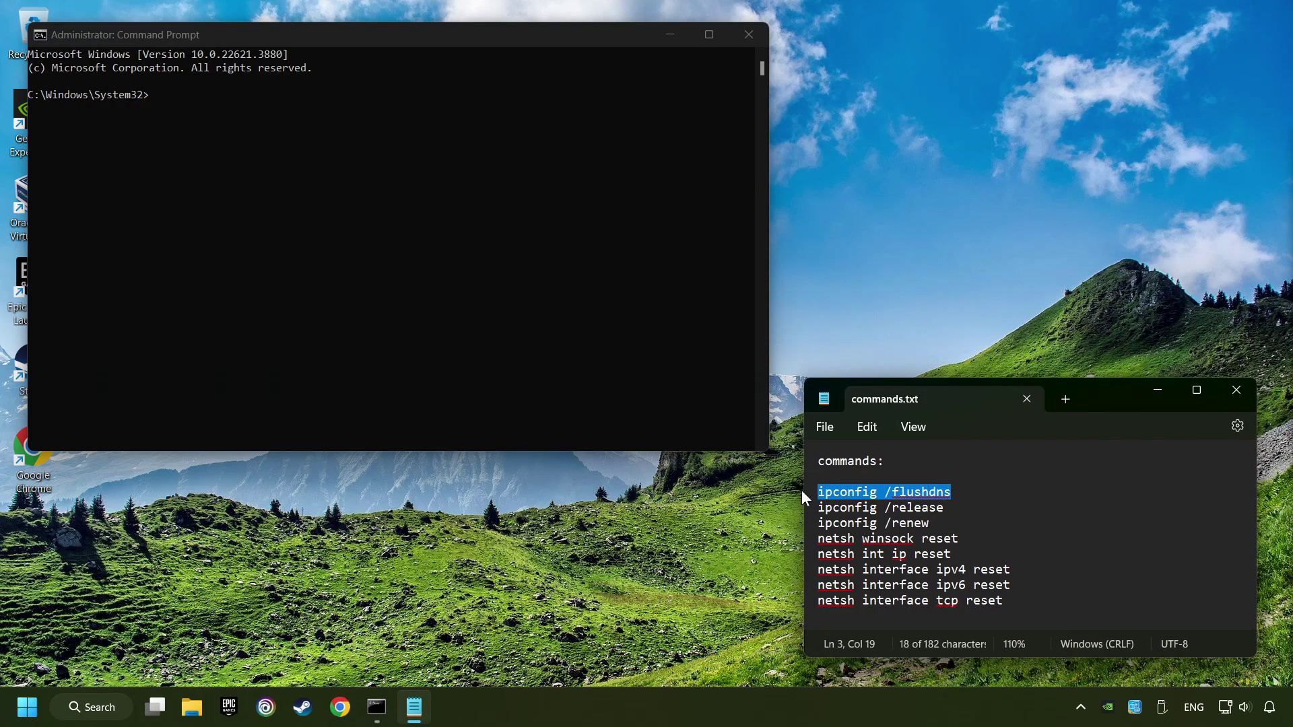
{"action": "key", "text": "ctrl+c"}
{"action": "left_click", "coordinate": [299, 250]}
{"action": "key", "text": "ctrl+v"}
{"action": "key", "text": "Return"}
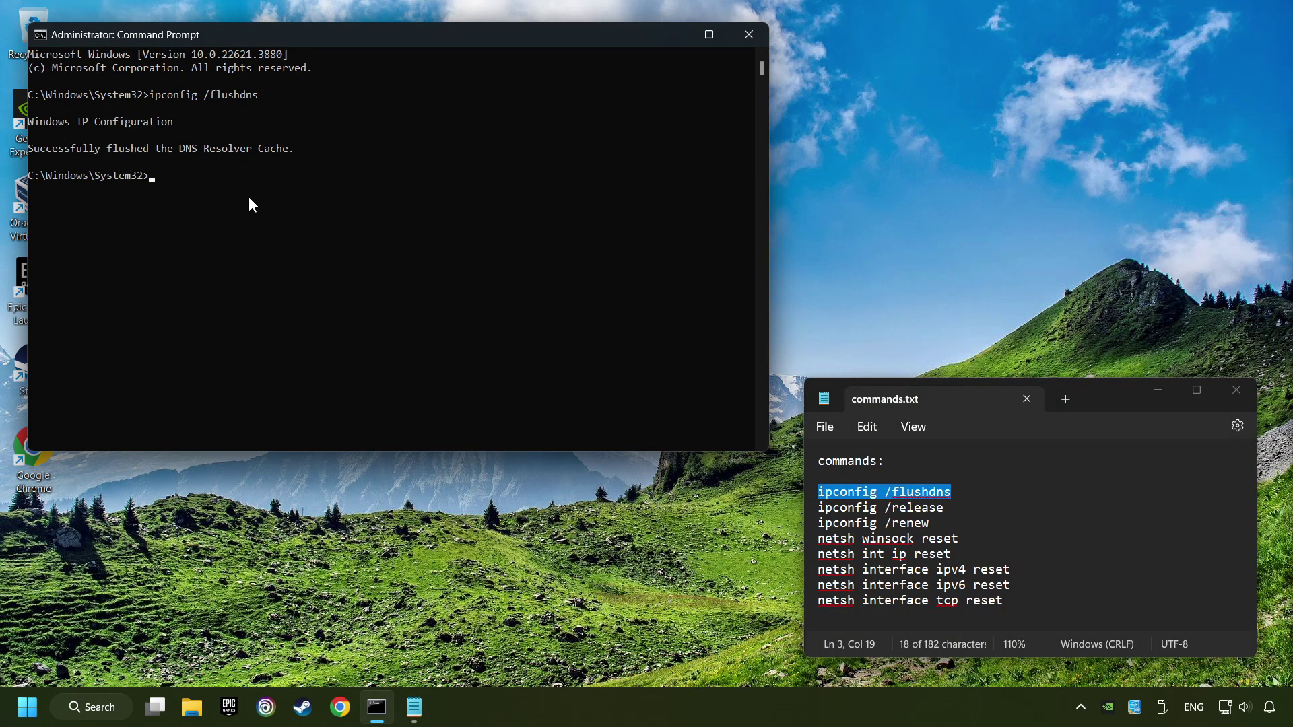
- Run ipconfig /release and ipconfig /renew, pasted from commands.txt
{"action": "left_click_drag", "start_coordinate": [950, 508], "coordinate": [814, 508]}
{"action": "key", "text": "ctrl+c"}
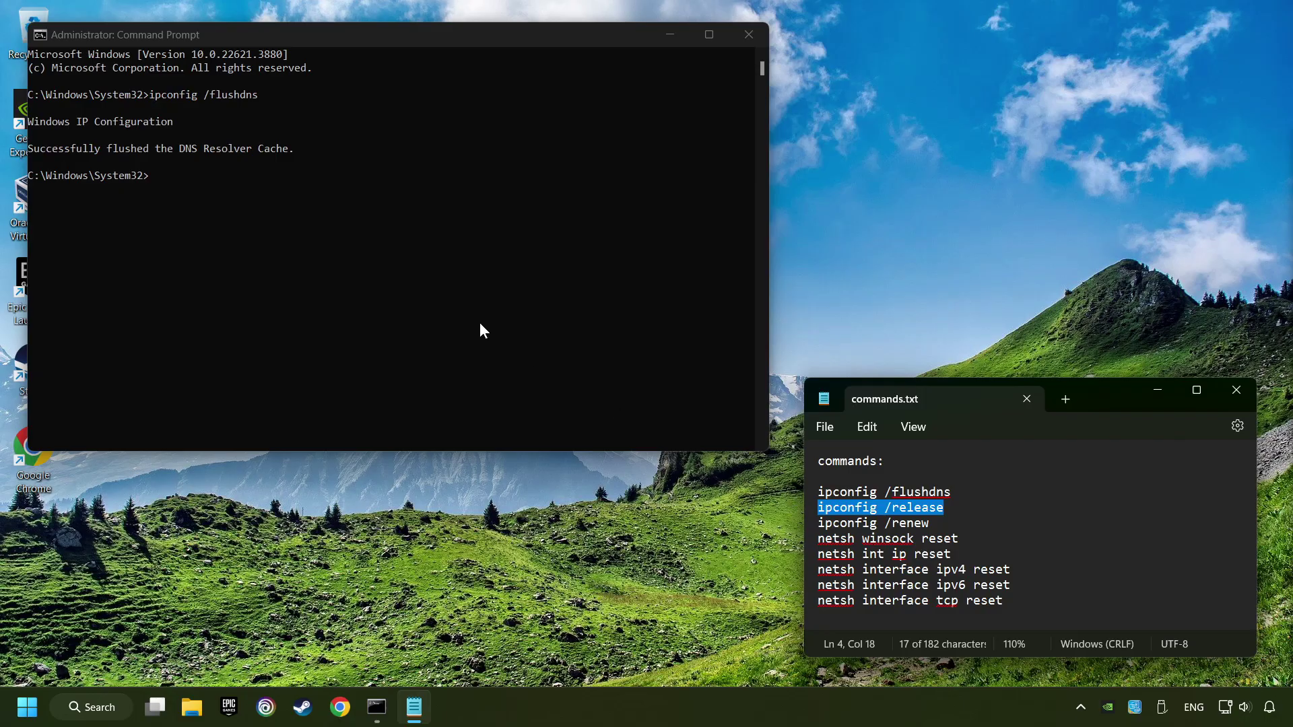
{"action": "left_click", "coordinate": [329, 189]}
{"action": "key", "text": "ctrl+v"}
{"action": "key", "text": "Return"}
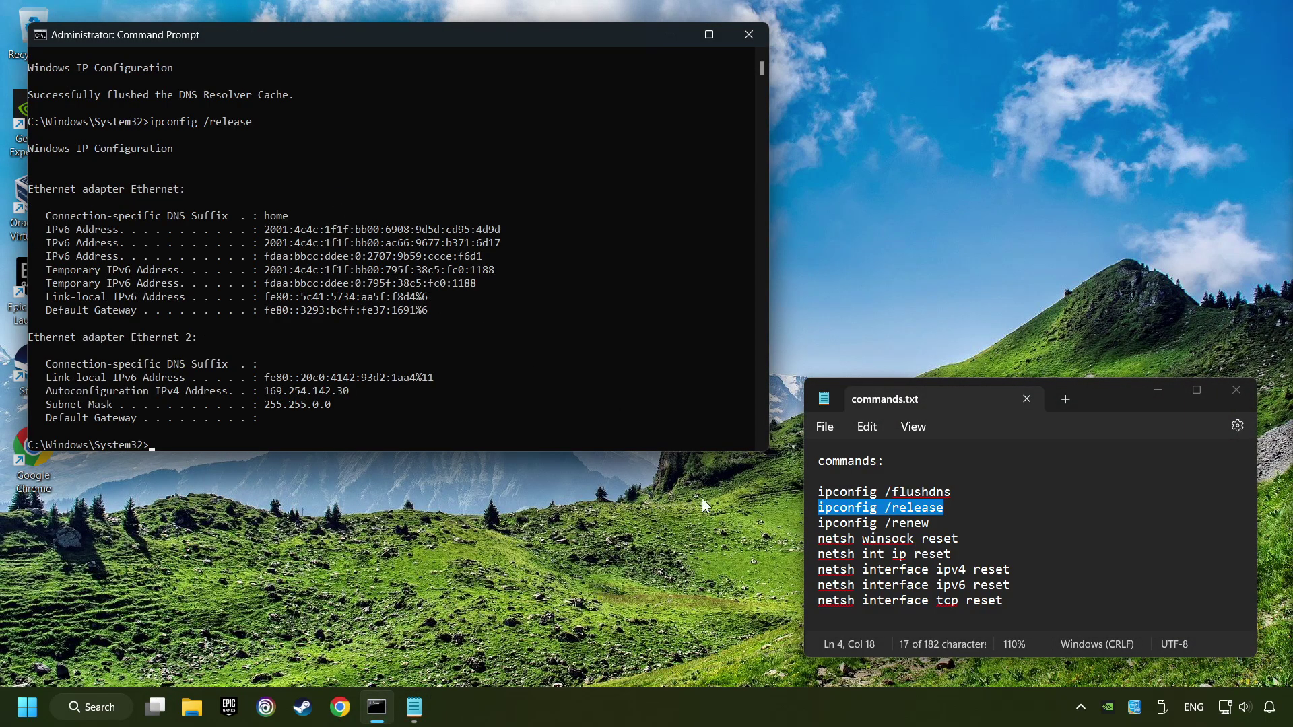
{"action": "left_click_drag", "start_coordinate": [933, 528], "coordinate": [816, 524]}
{"action": "key", "text": "ctrl+c"}
{"action": "left_click", "coordinate": [445, 345]}
{"action": "key", "text": "ctrl+v"}
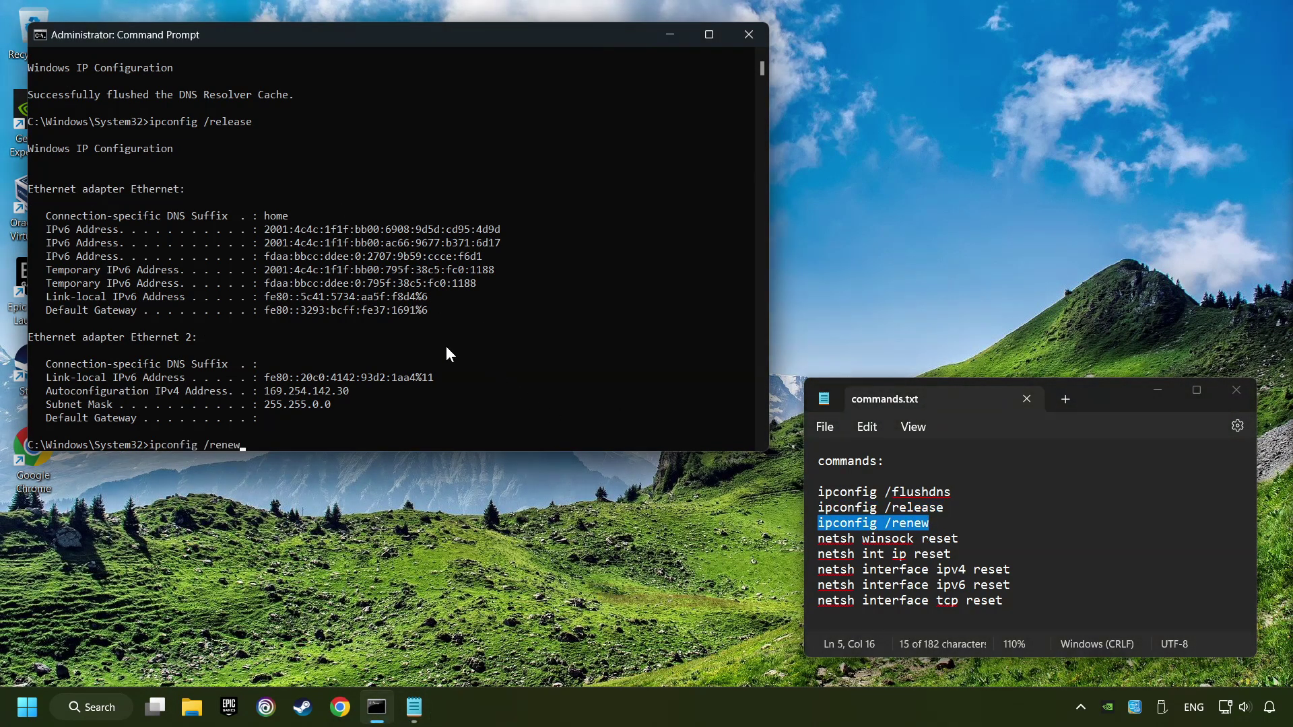
{"action": "key", "text": "Return"}
- Run netsh winsock reset and netsh int ip reset from the list
{"action": "left_click_drag", "start_coordinate": [978, 540], "coordinate": [812, 537]}
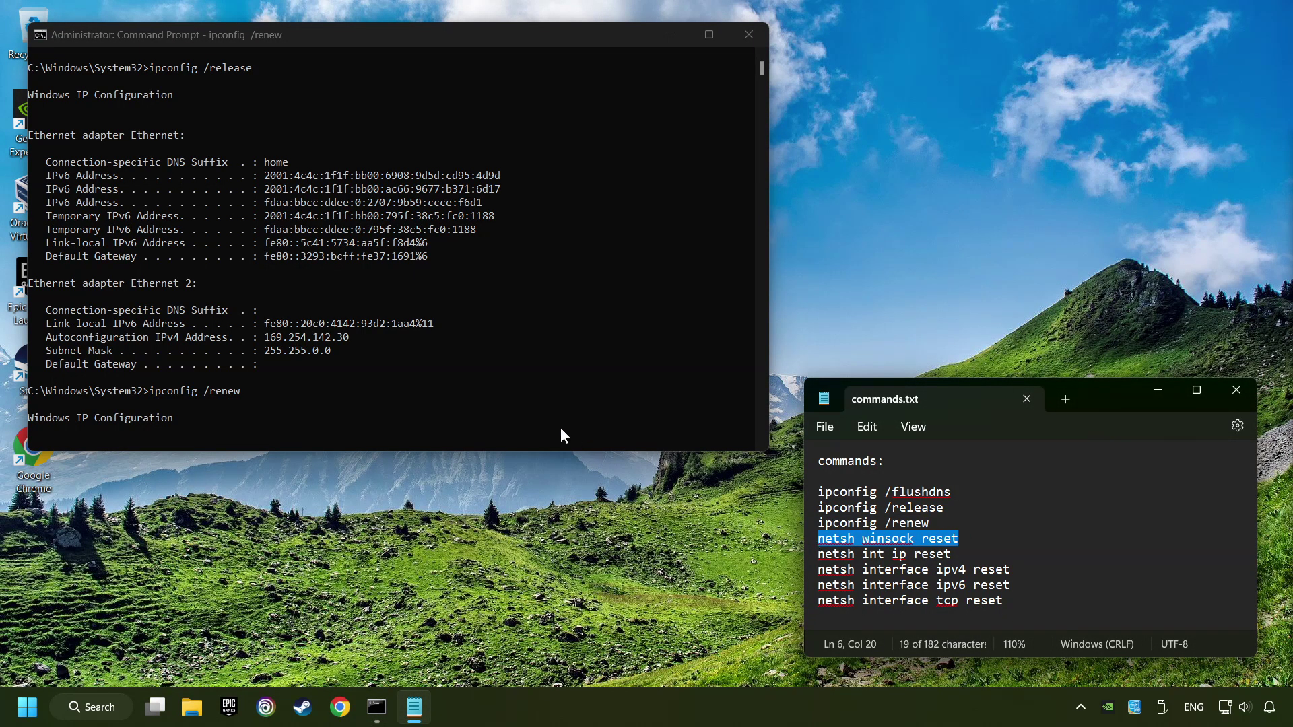
{"action": "left_click", "coordinate": [459, 323]}
{"action": "right_click", "coordinate": [459, 323]}
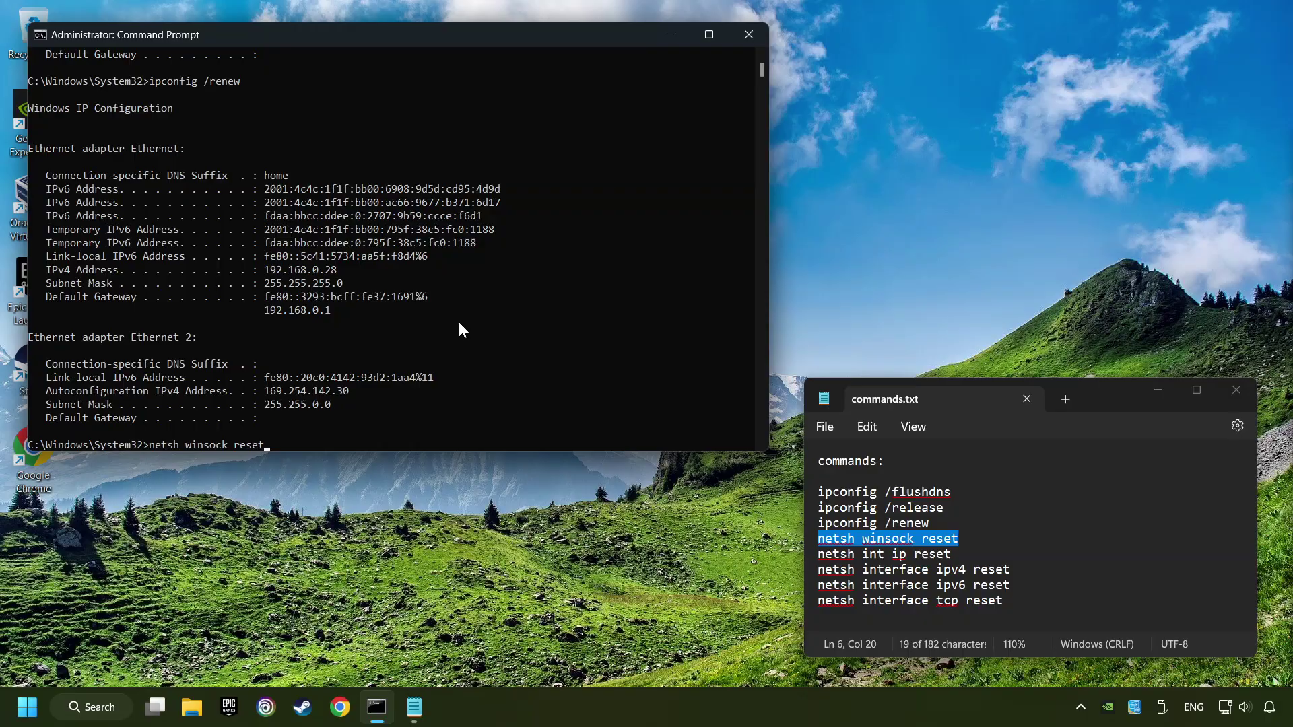
{"action": "key", "text": "Return"}
{"action": "left_click_drag", "start_coordinate": [956, 555], "coordinate": [794, 555]}
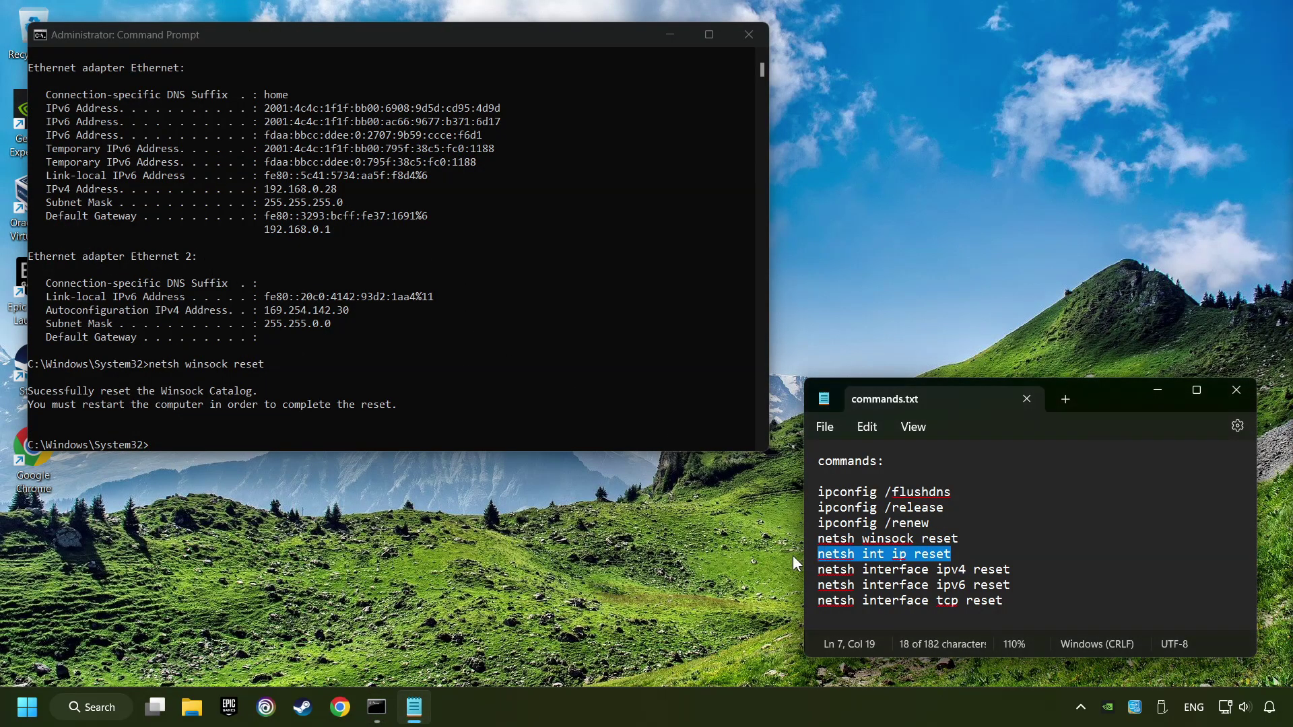
{"action": "left_click", "coordinate": [459, 343]}
{"action": "right_click", "coordinate": [450, 341]}
{"action": "key", "text": "Return"}
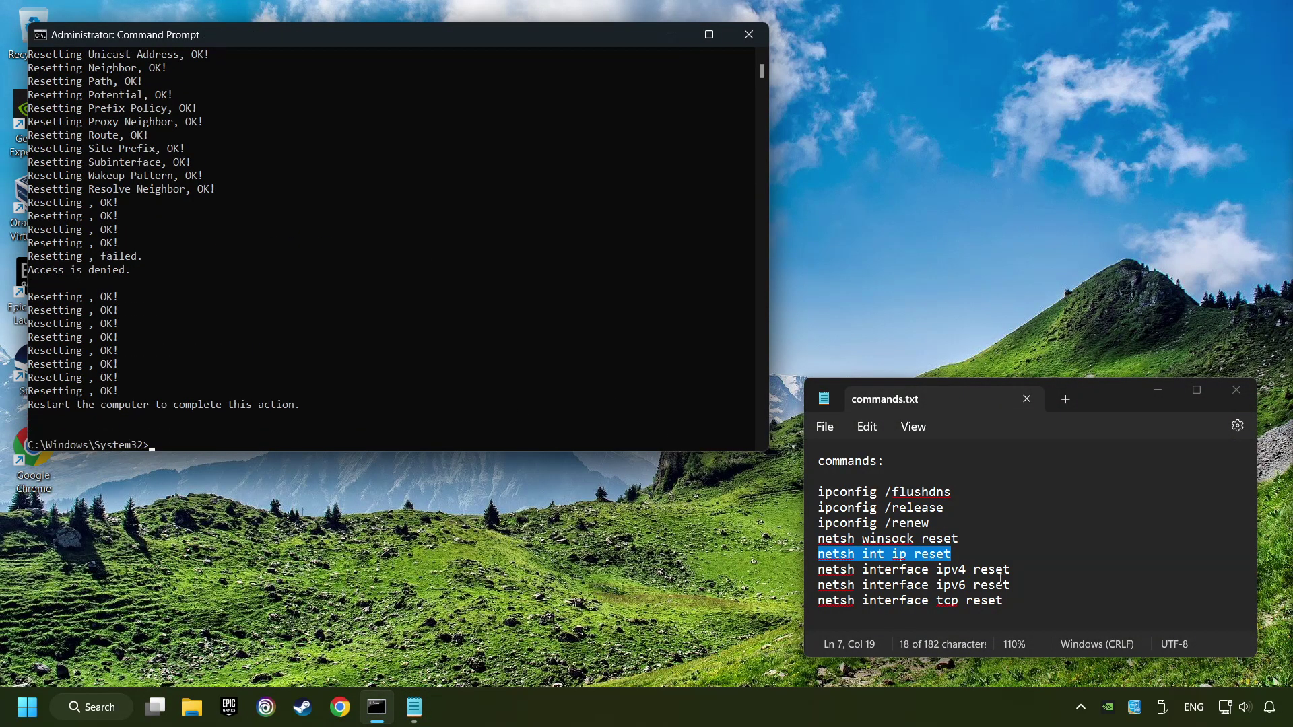
- Paste the netsh interface ipv4 reset and ipv6 reset commands, discarding each with Escape
{"action": "left_click_drag", "start_coordinate": [1023, 569], "coordinate": [815, 569]}
{"action": "key", "text": "ctrl+c"}
{"action": "left_click", "coordinate": [397, 330]}
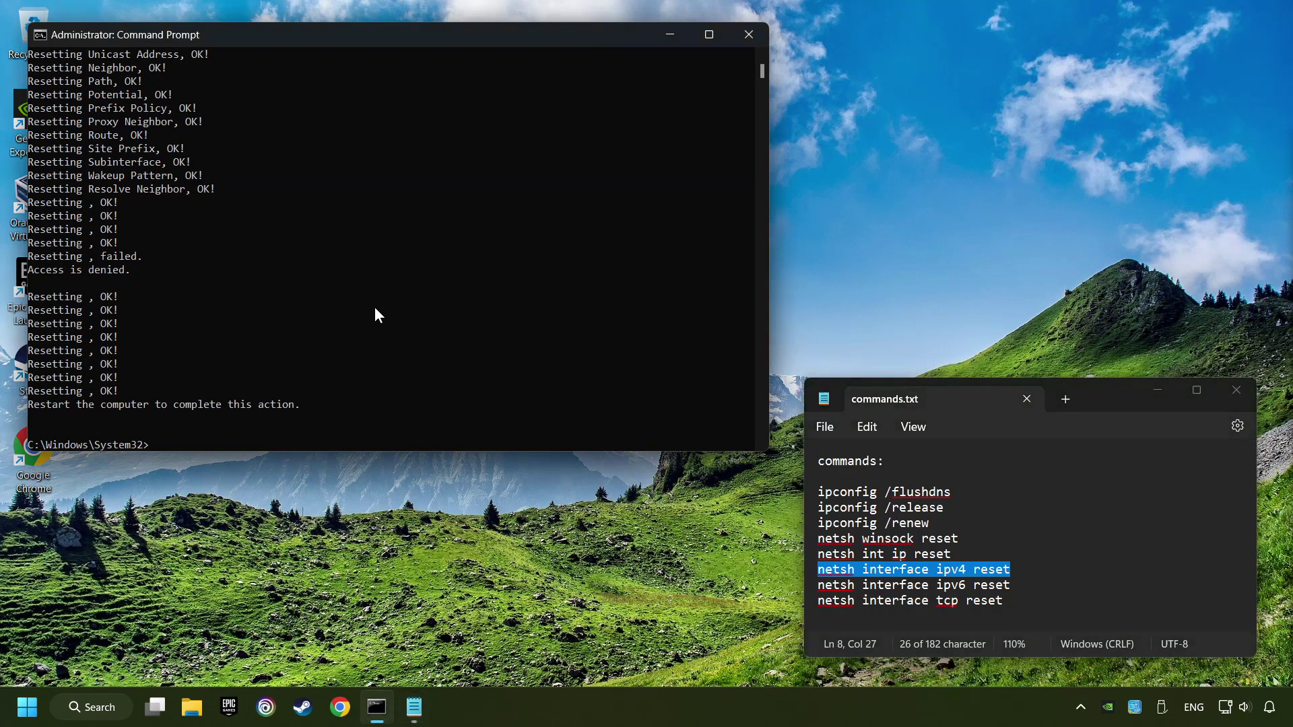
{"action": "right_click", "coordinate": [374, 313]}
{"action": "key", "text": "Escape"}
{"action": "left_click_drag", "start_coordinate": [1030, 586], "coordinate": [803, 583]}
{"action": "key", "text": "ctrl+c"}
{"action": "left_click", "coordinate": [362, 334]}
{"action": "right_click", "coordinate": [361, 335]}
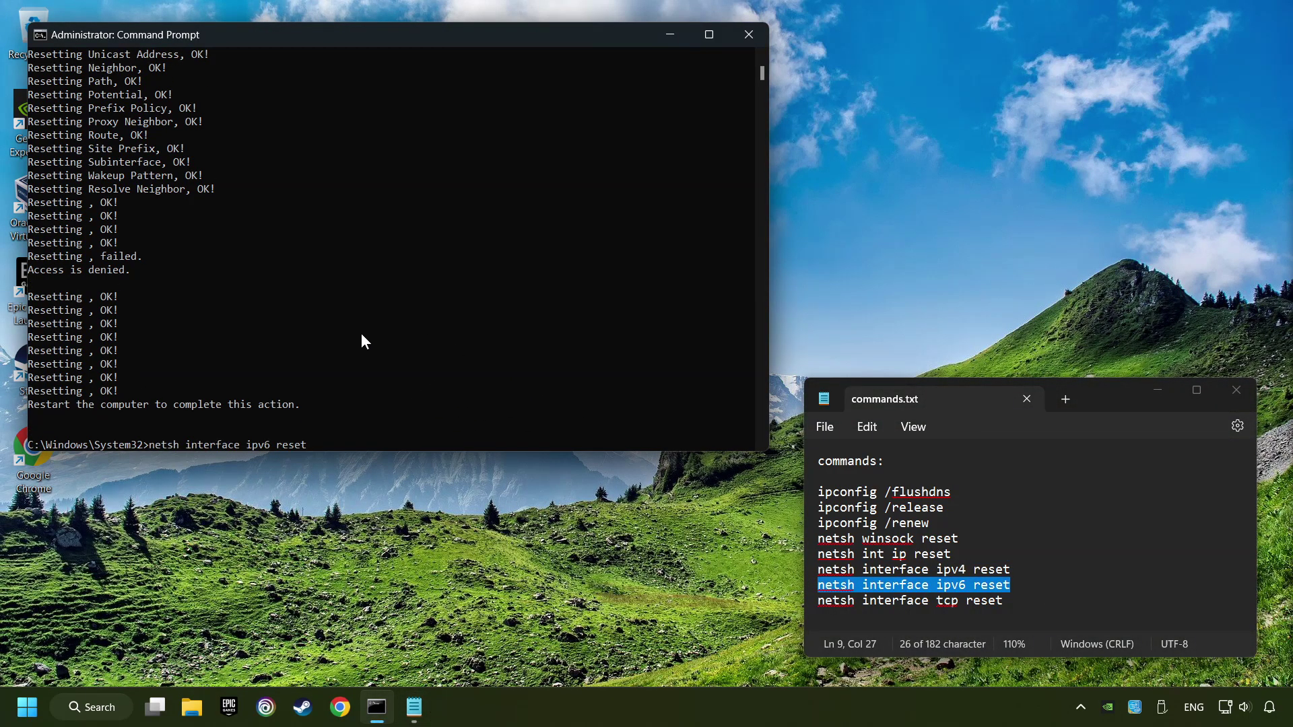
{"action": "key", "text": "Escape"}
- Run netsh interface tcp reset and close Command Prompt
{"action": "left_click_drag", "start_coordinate": [1007, 600], "coordinate": [794, 603]}
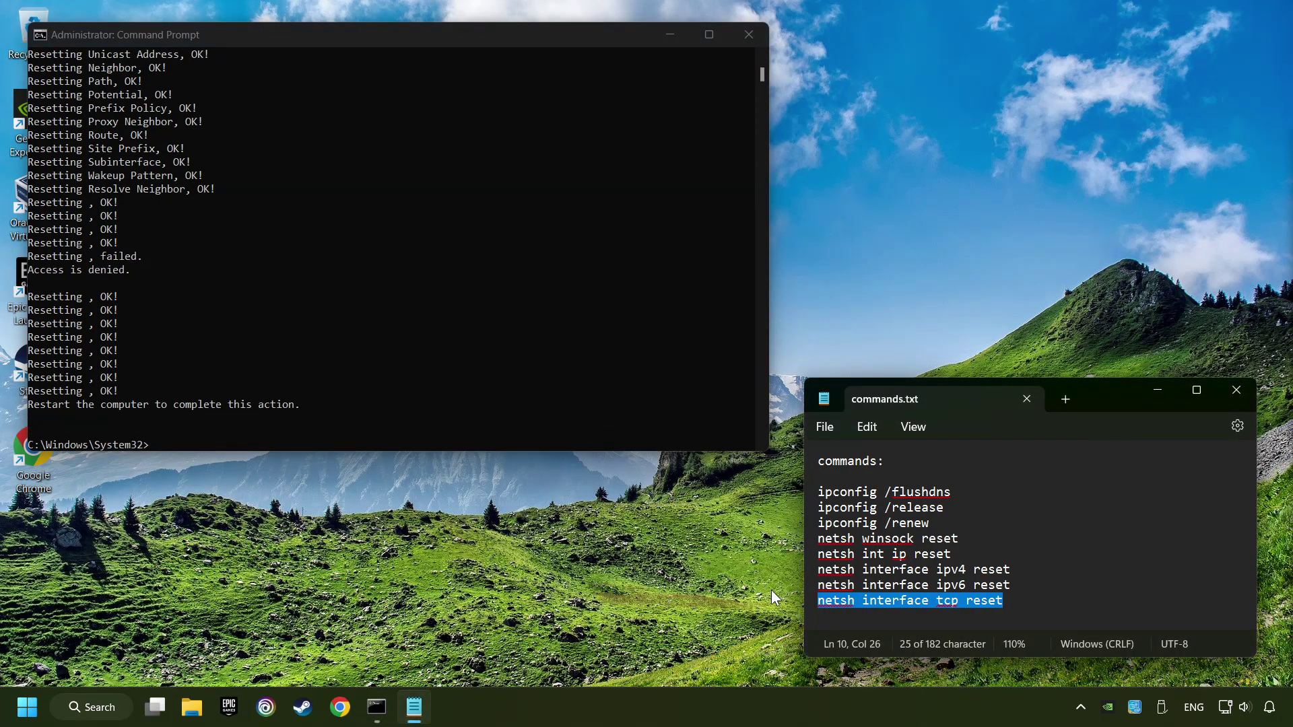
{"action": "key", "text": "ctrl+c"}
{"action": "left_click", "coordinate": [378, 330]}
{"action": "right_click", "coordinate": [385, 312]}
{"action": "key", "text": "Return"}
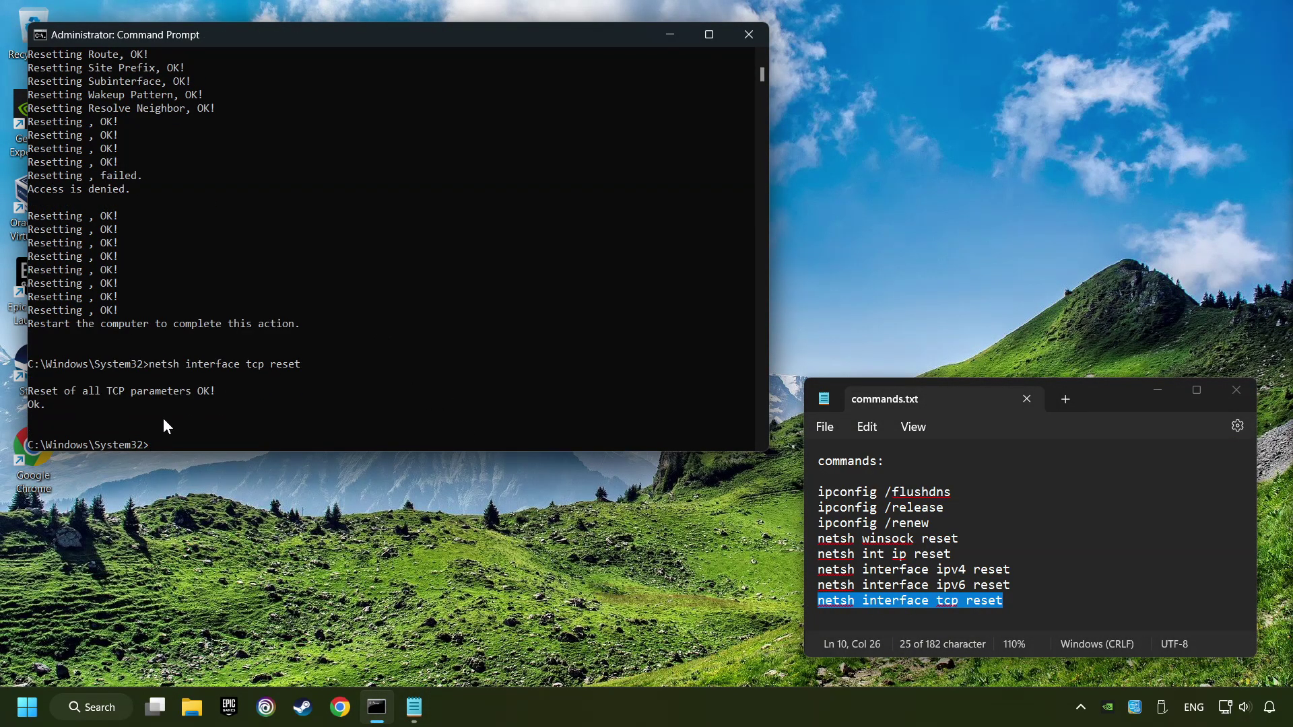
{"action": "left_click", "coordinate": [762, 39]}
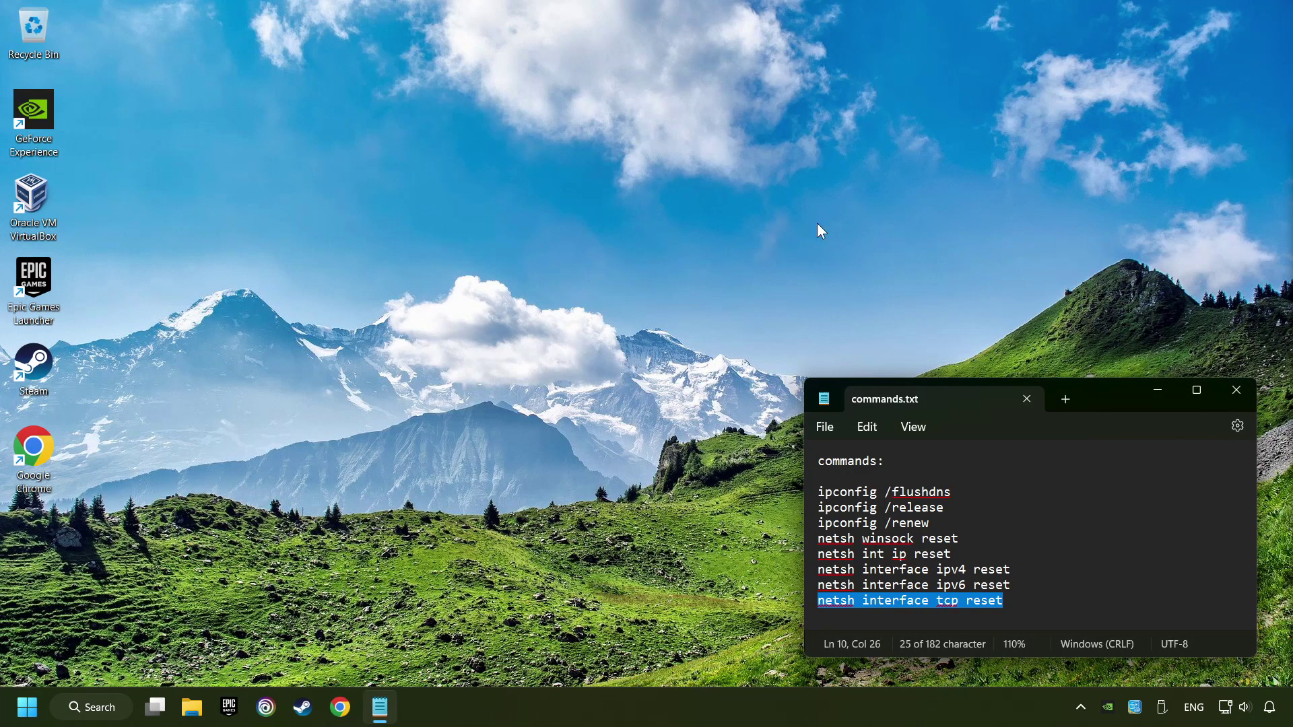
- Close the commands.txt notes and bring up the power options from Start
{"action": "left_click", "coordinate": [1237, 394]}
{"action": "left_click", "coordinate": [27, 707]}
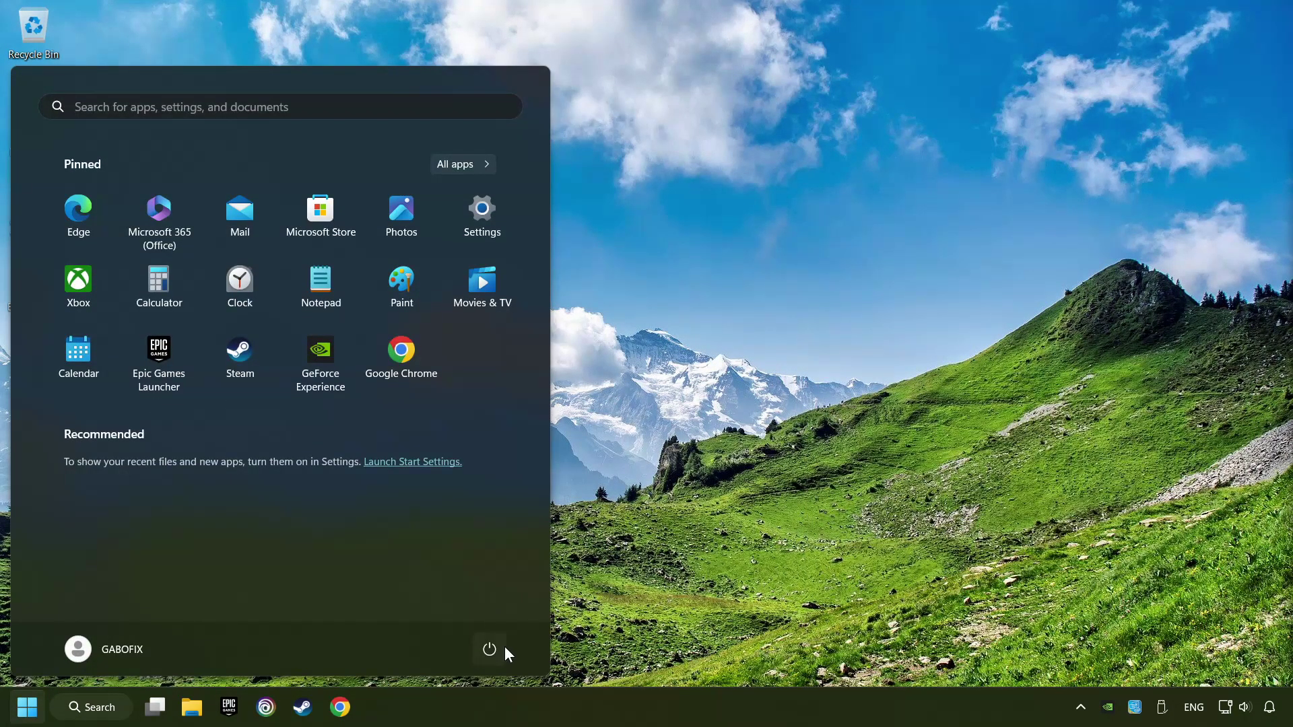
{"action": "left_click", "coordinate": [501, 649]}
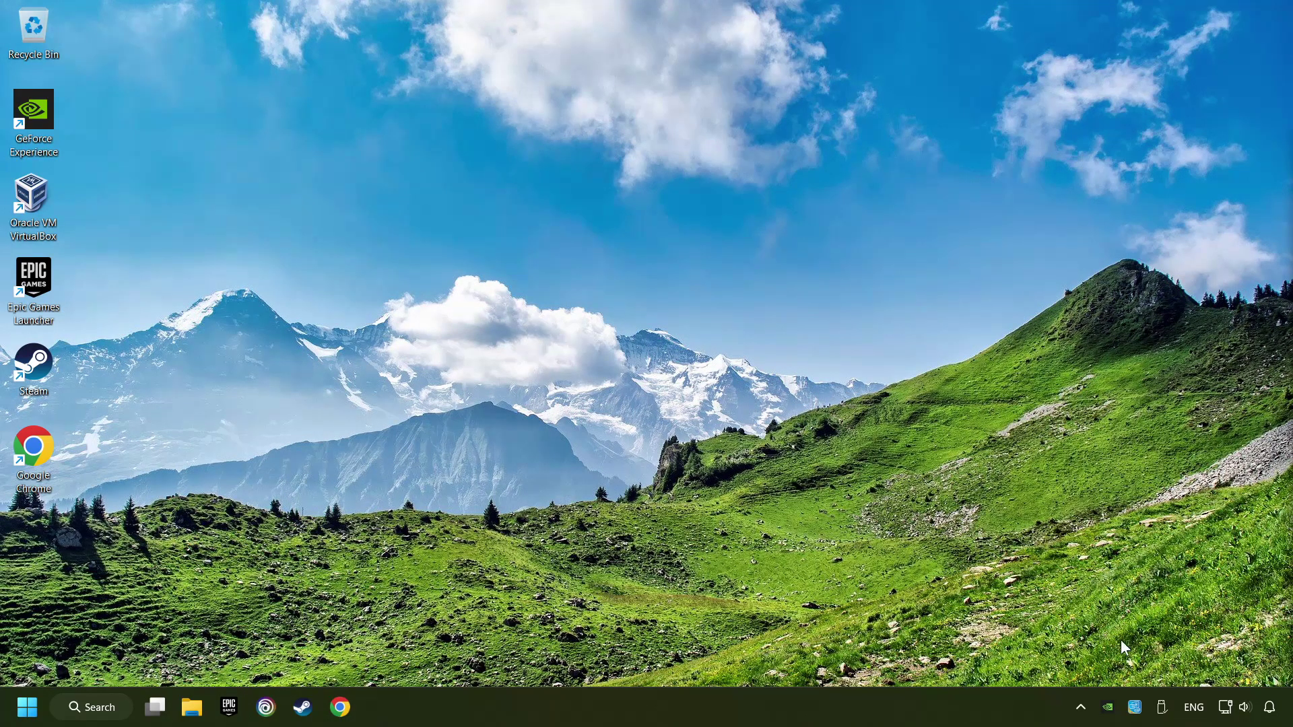
- Reset all network adapters via Advanced network settings > Network reset, confirm, and close Settings
{"action": "right_click", "coordinate": [1225, 708]}
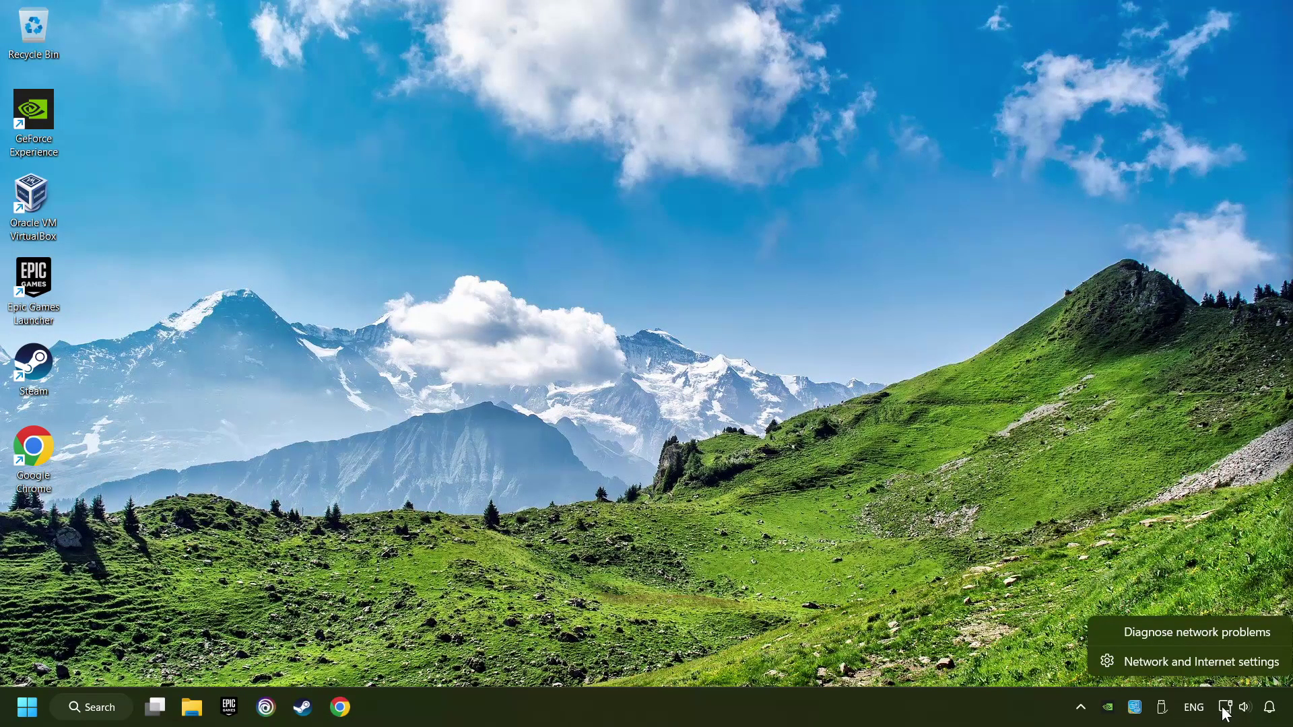
{"action": "left_click", "coordinate": [1199, 662]}
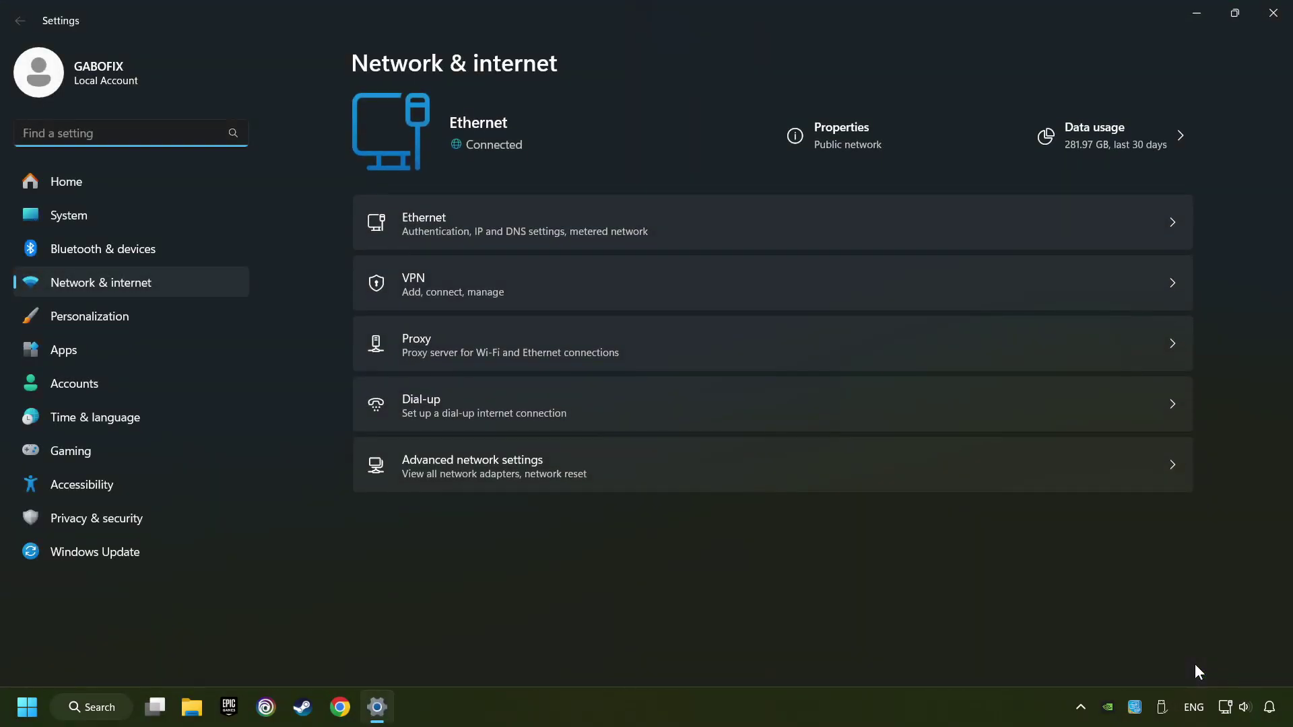
{"action": "left_click", "coordinate": [676, 468]}
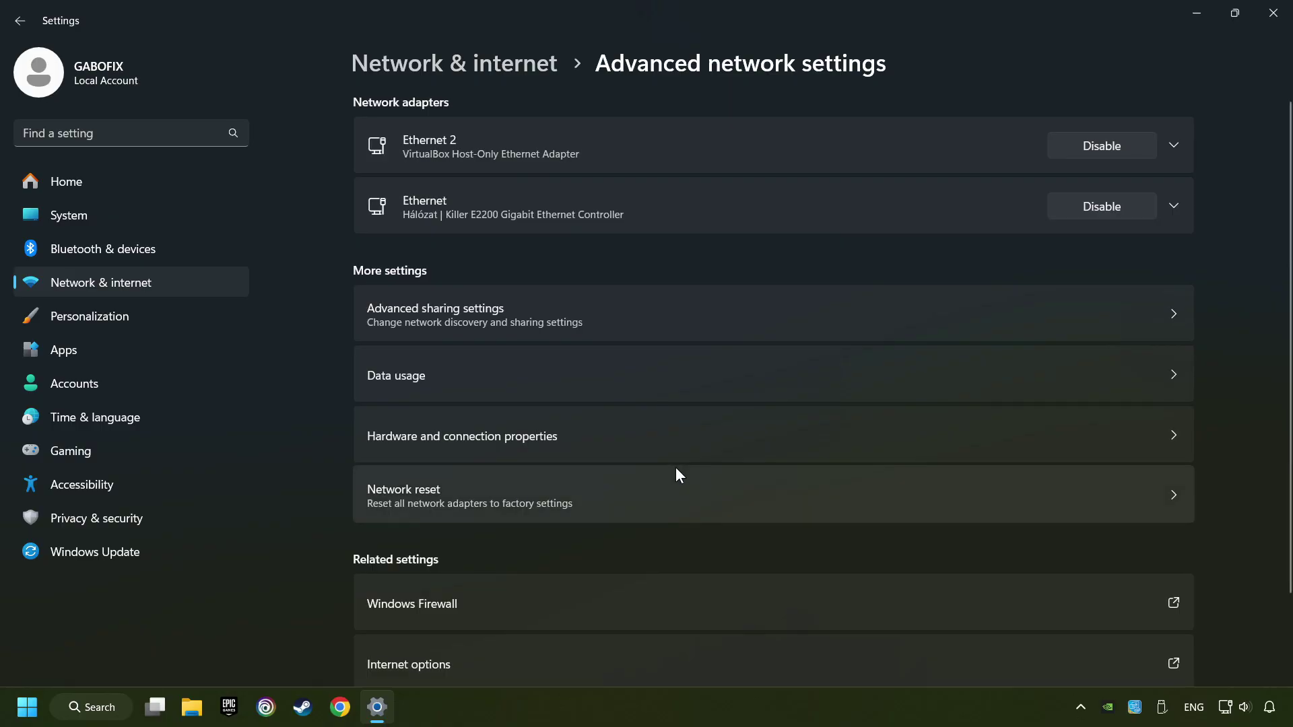
{"action": "left_click", "coordinate": [745, 500]}
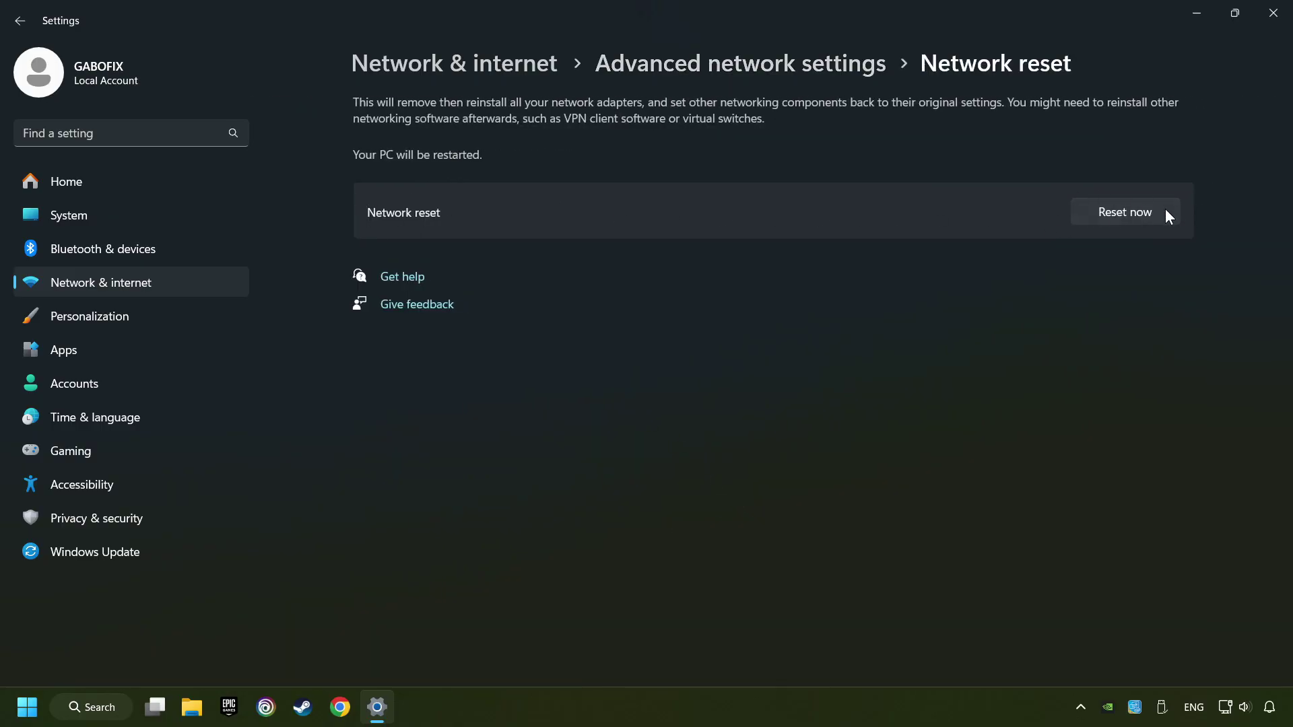
{"action": "left_click", "coordinate": [1158, 214]}
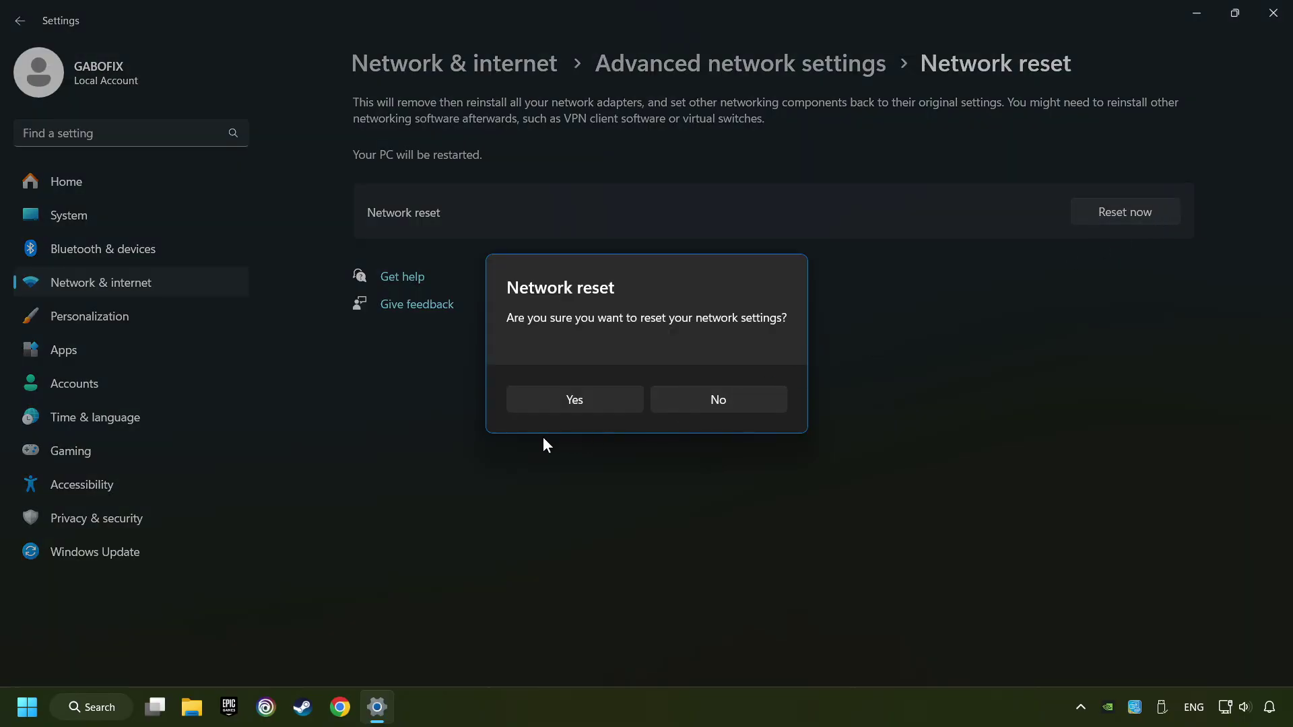
{"action": "left_click", "coordinate": [594, 408]}
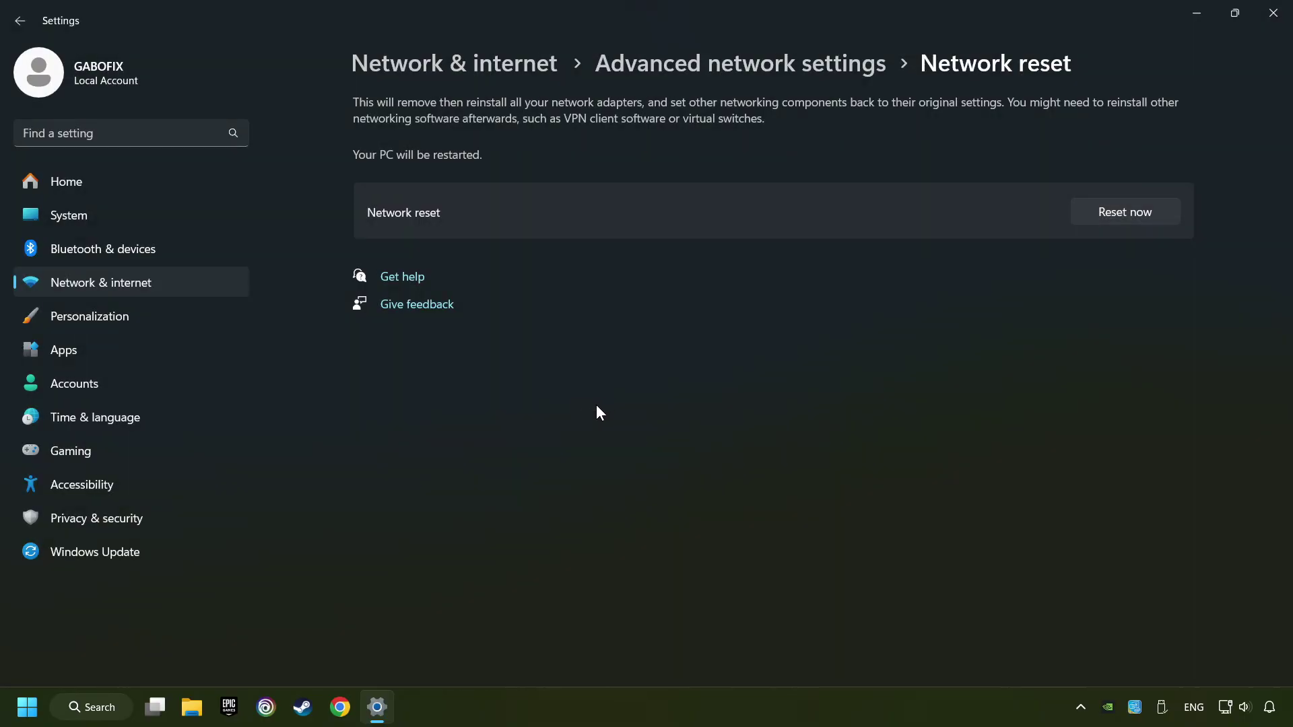
{"action": "left_click", "coordinate": [1273, 14]}
{"action": "left_click", "coordinate": [27, 707]}
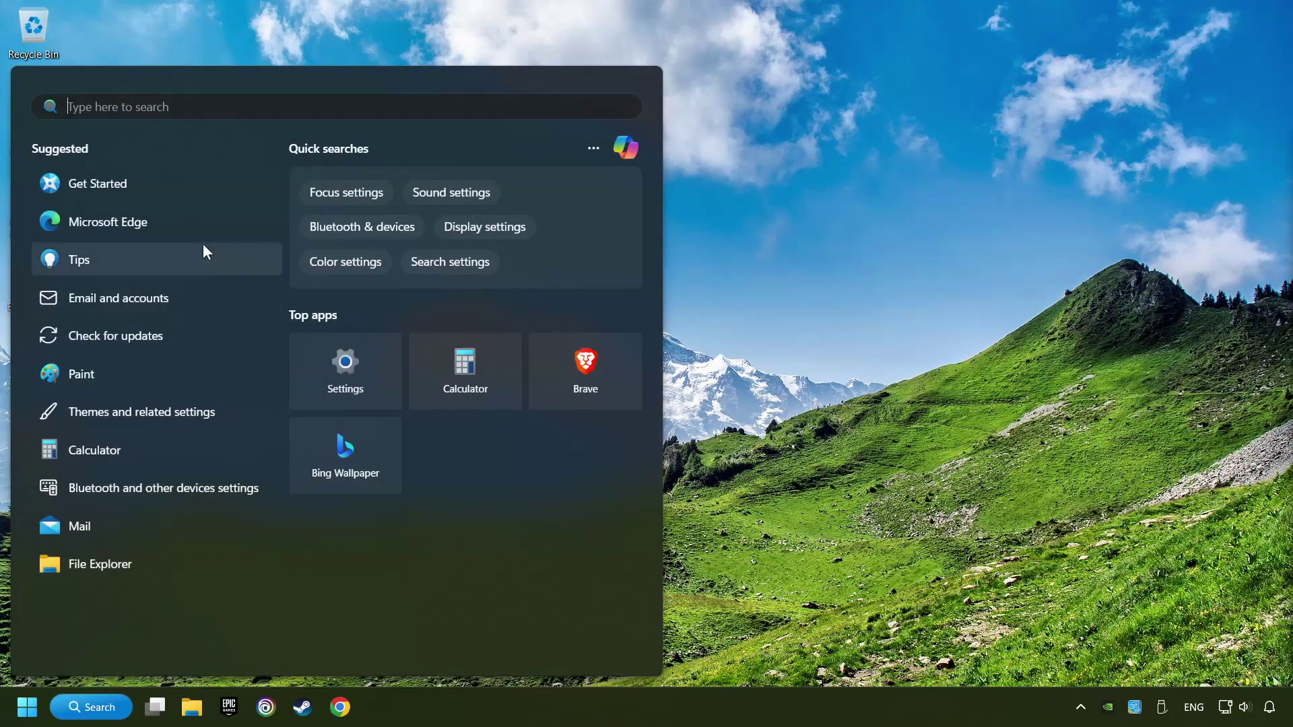
- Open Control Panel and go to Network and Sharing Center > Change adapter settings, selecting Ethernet
{"action": "type", "text": "control panel"}
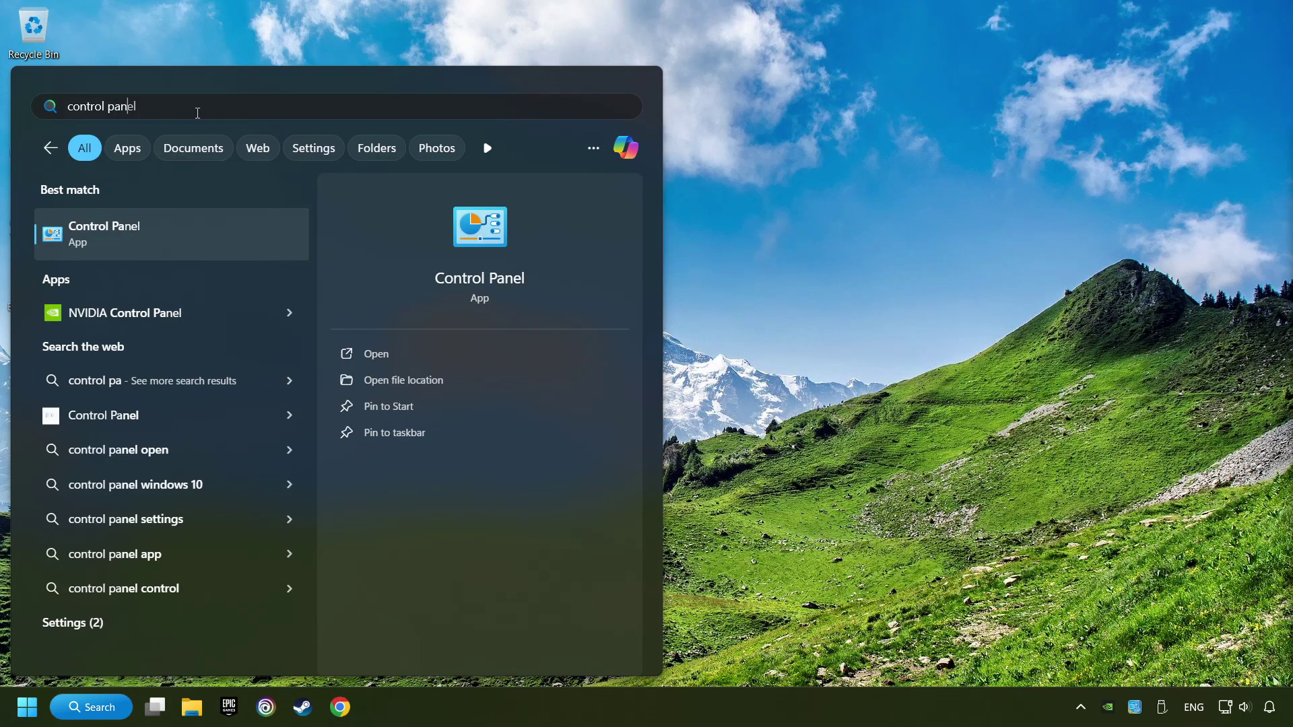
{"action": "left_click", "coordinate": [249, 236]}
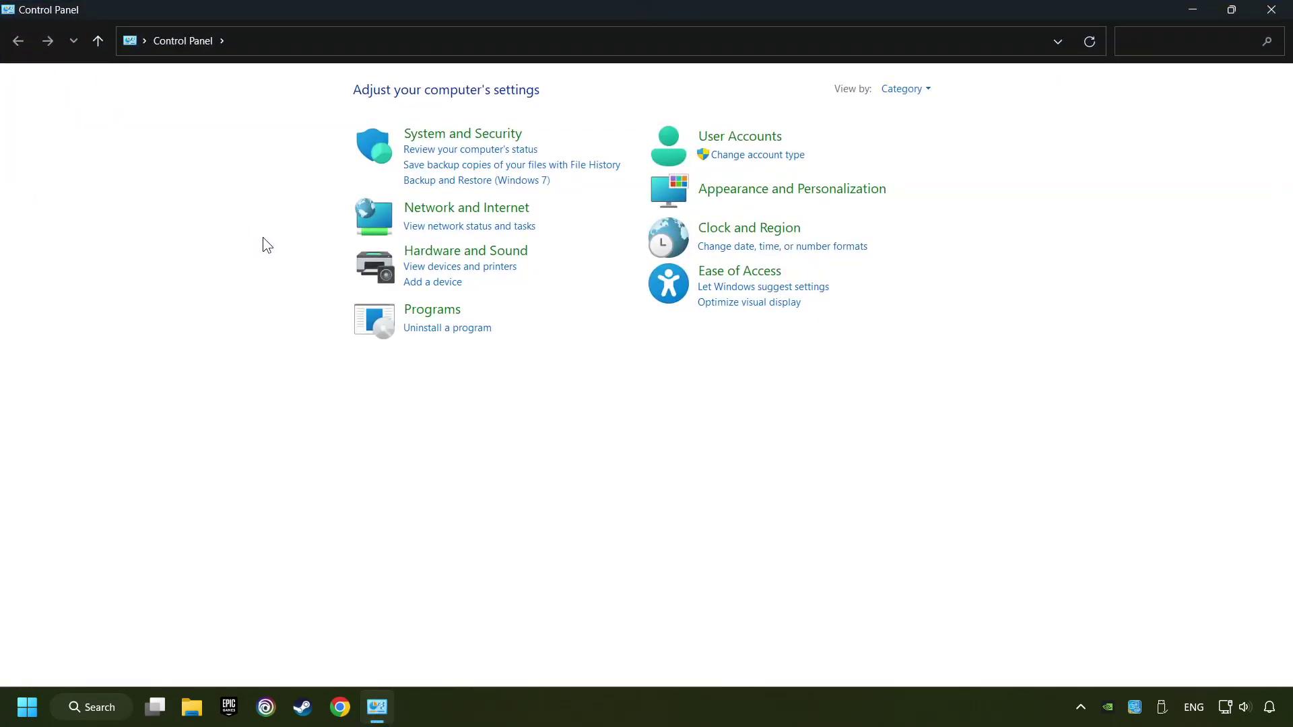
{"action": "left_click", "coordinate": [475, 215]}
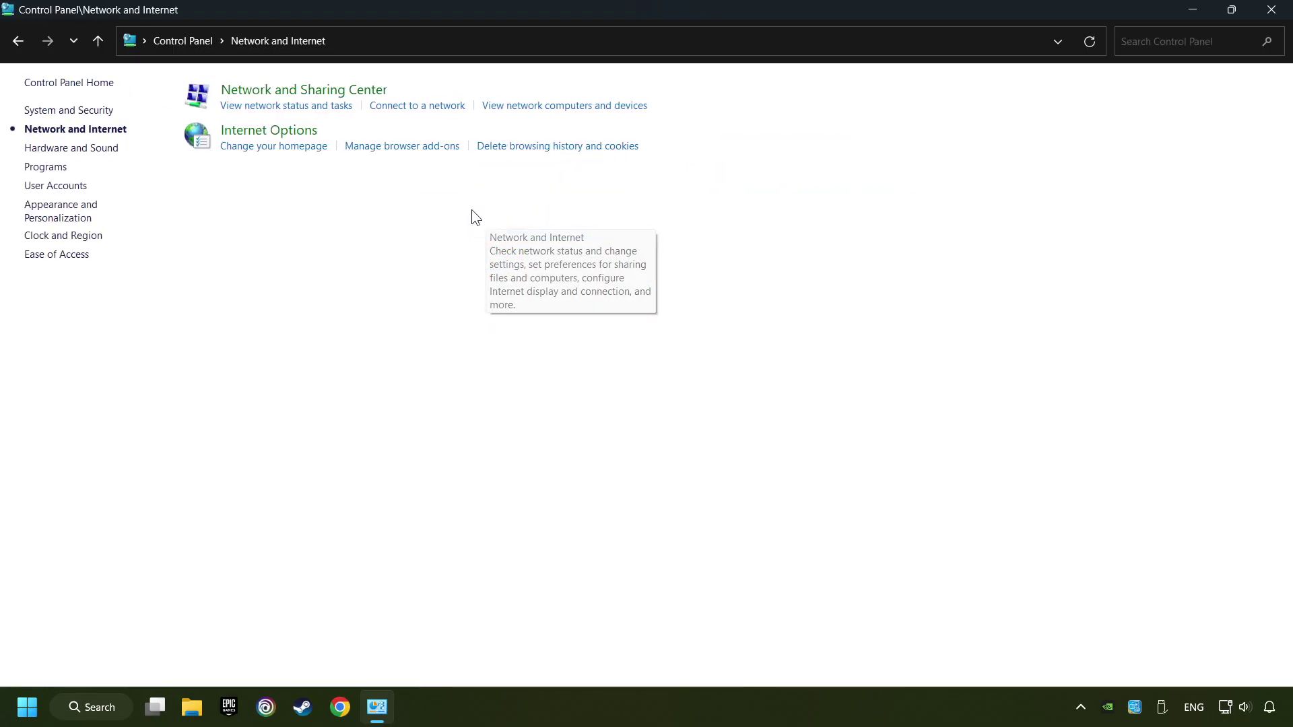
{"action": "left_click", "coordinate": [304, 93]}
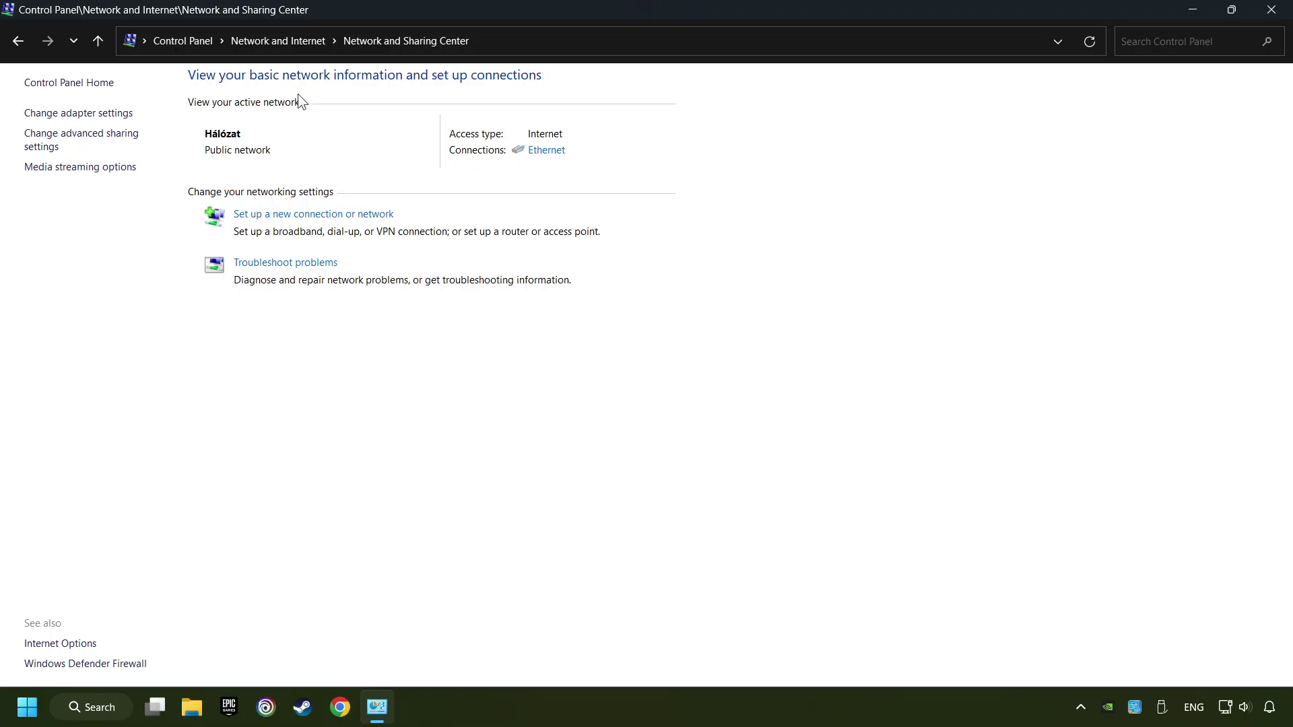
{"action": "left_click", "coordinate": [80, 113]}
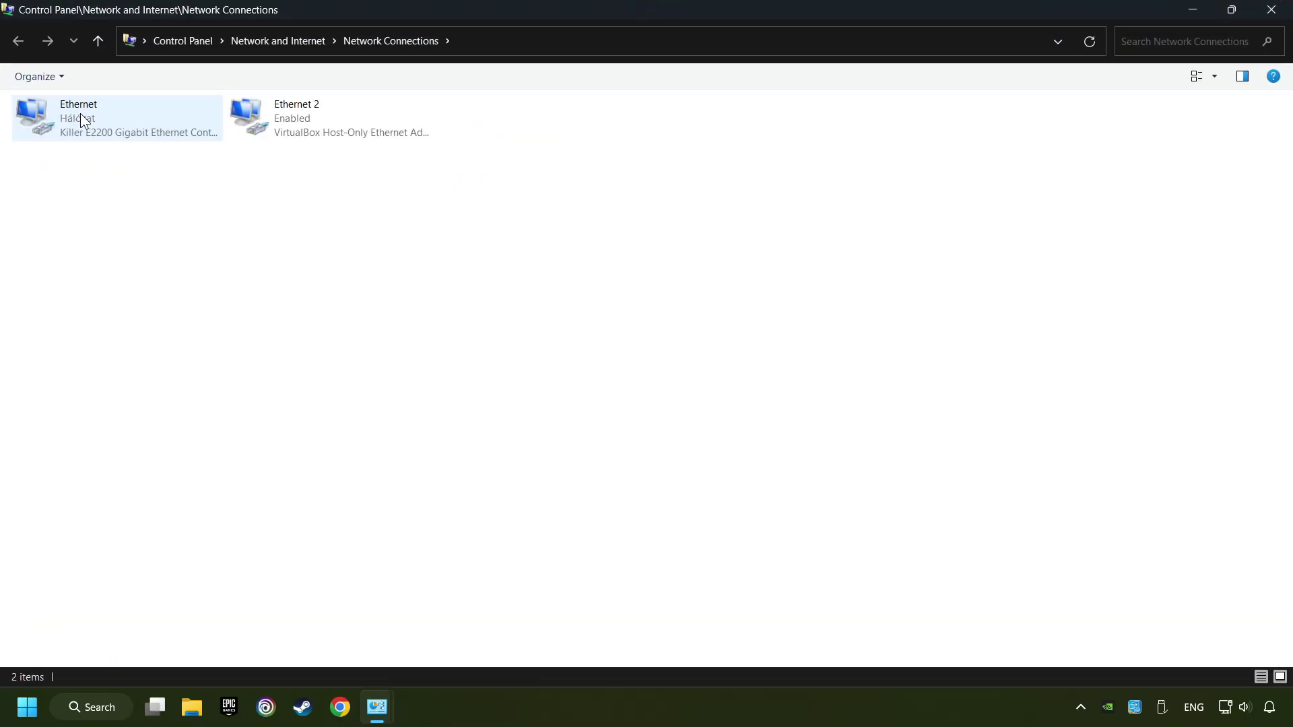
{"action": "left_click", "coordinate": [88, 122]}
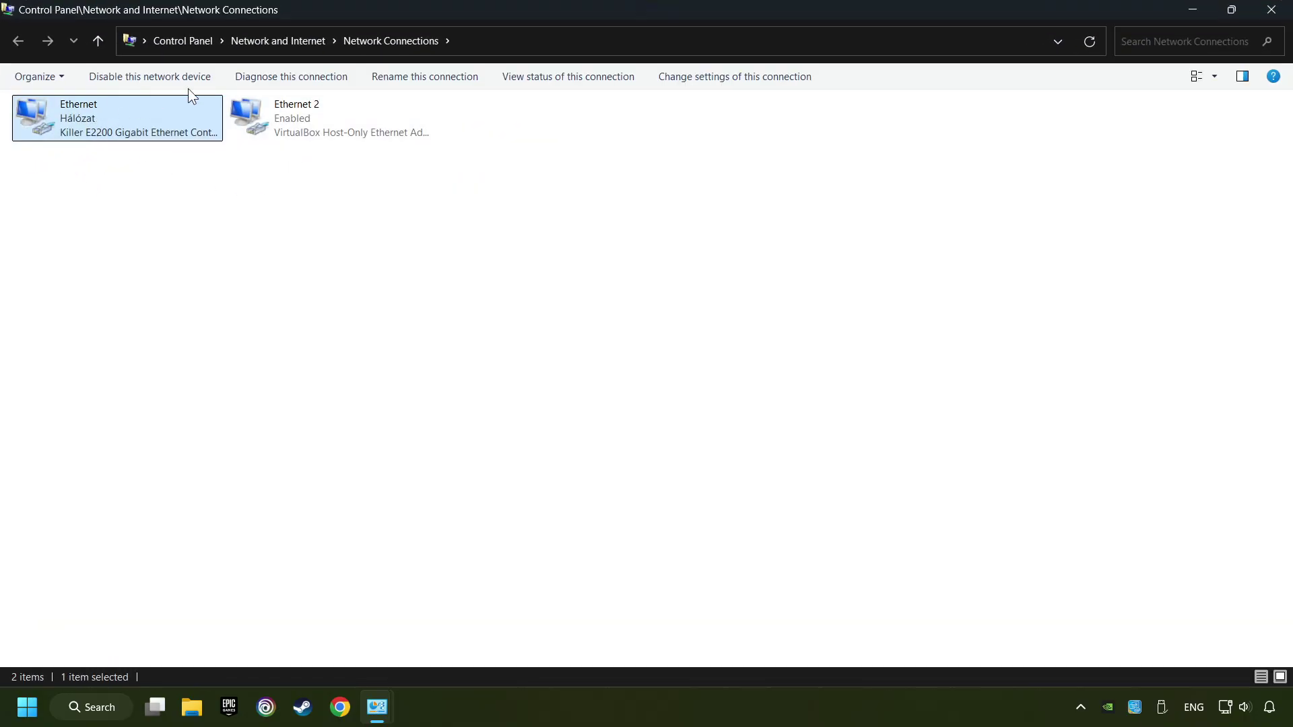
- Open the Ethernet adapter's Internet Protocol Version 4 (TCP/IPv4) properties
{"action": "right_click", "coordinate": [148, 120]}
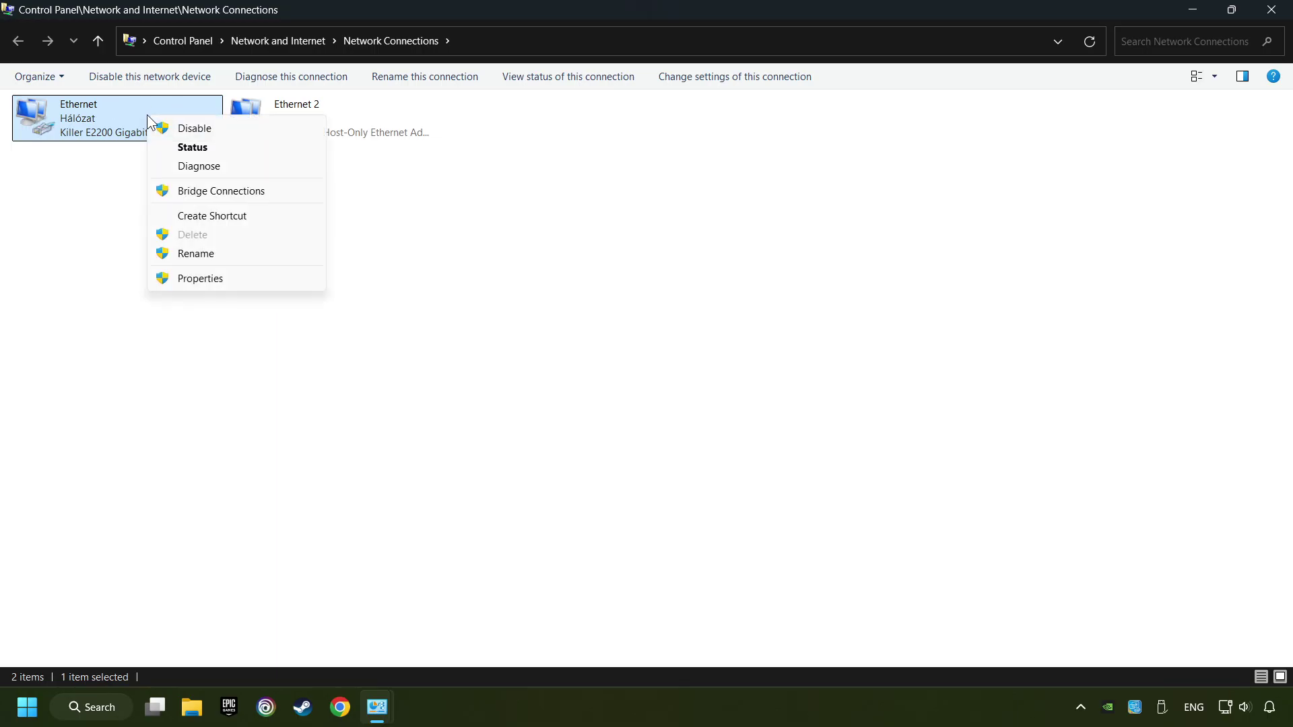
{"action": "left_click", "coordinate": [245, 278]}
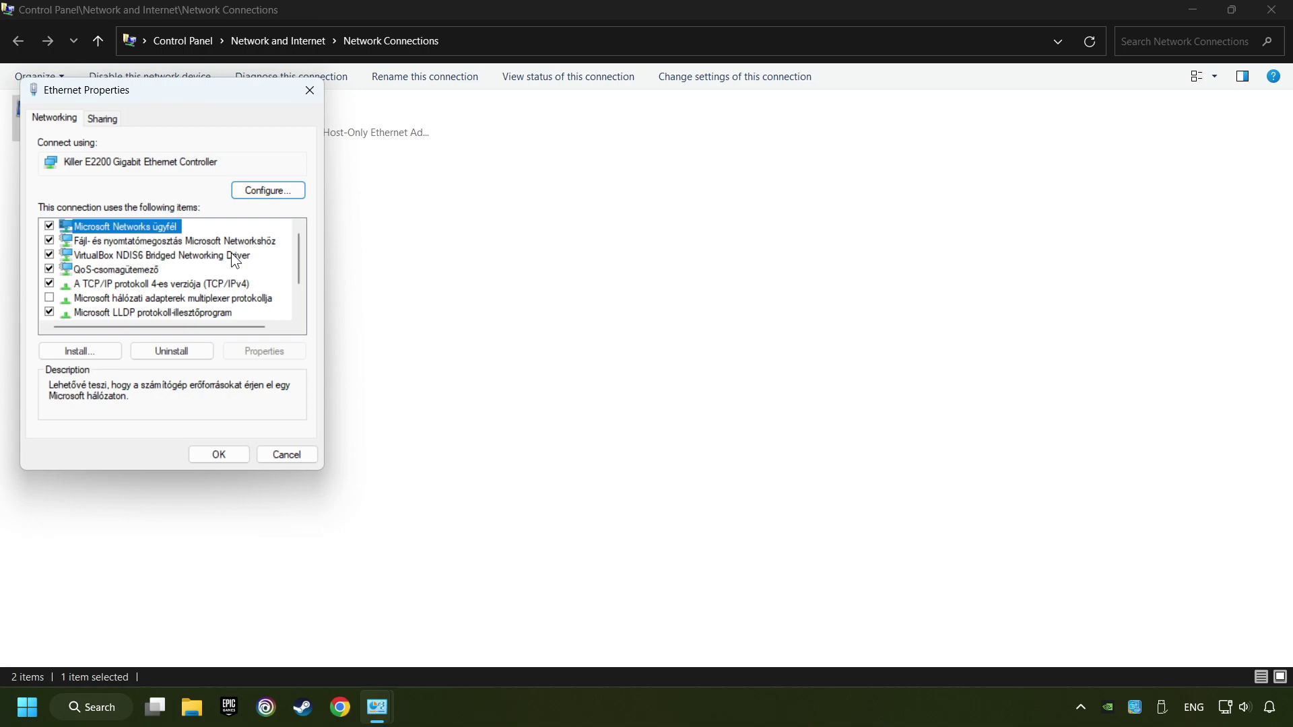
{"action": "left_click_drag", "start_coordinate": [169, 97], "coordinate": [591, 145]}
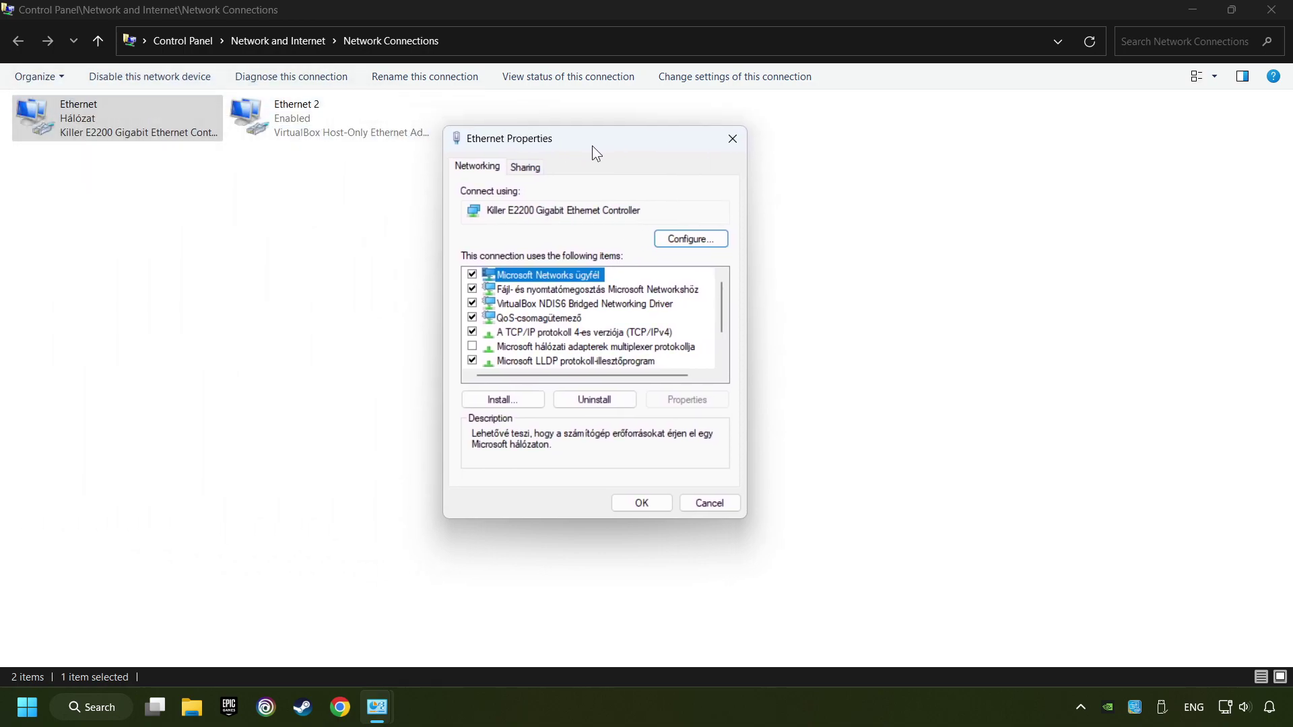
{"action": "left_click", "coordinate": [524, 334]}
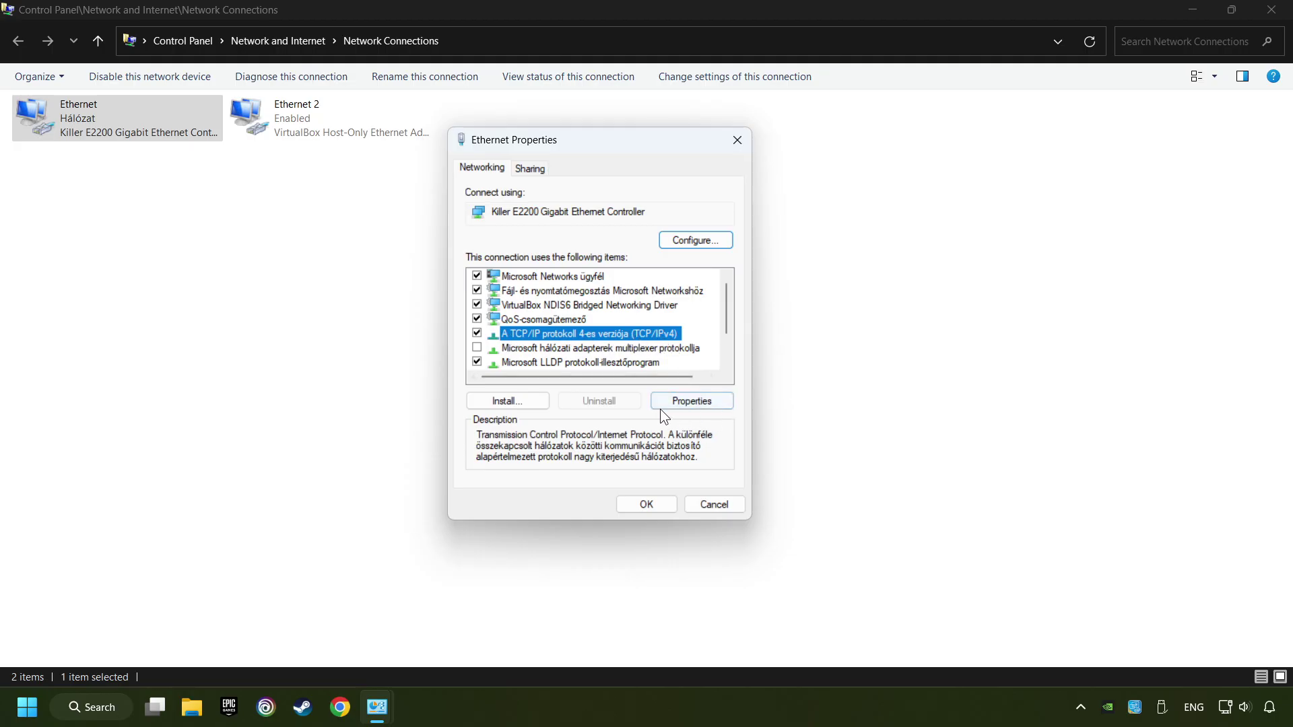
{"action": "left_click", "coordinate": [706, 412]}
{"action": "left_click_drag", "start_coordinate": [680, 213], "coordinate": [638, 158]}
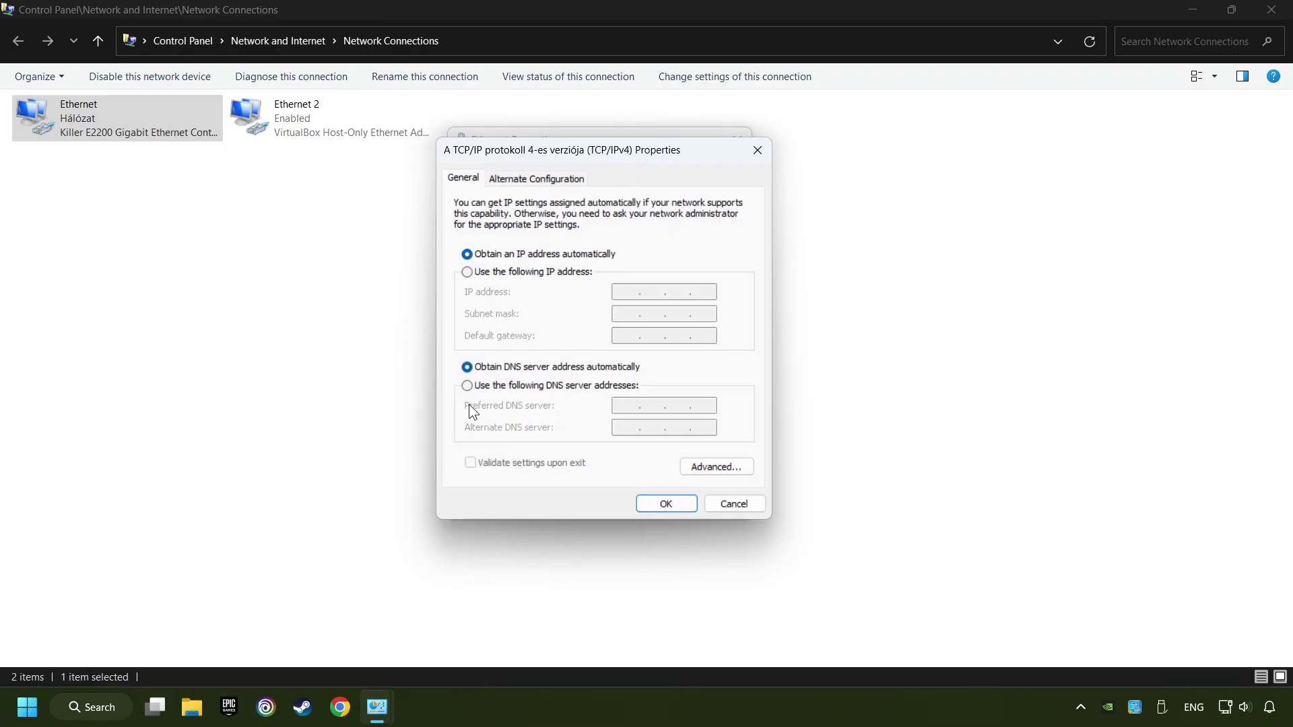
- Set the DNS servers manually to 8.8.8.8 preferred and 8.8.4.4 alternate
{"action": "left_click", "coordinate": [467, 386]}
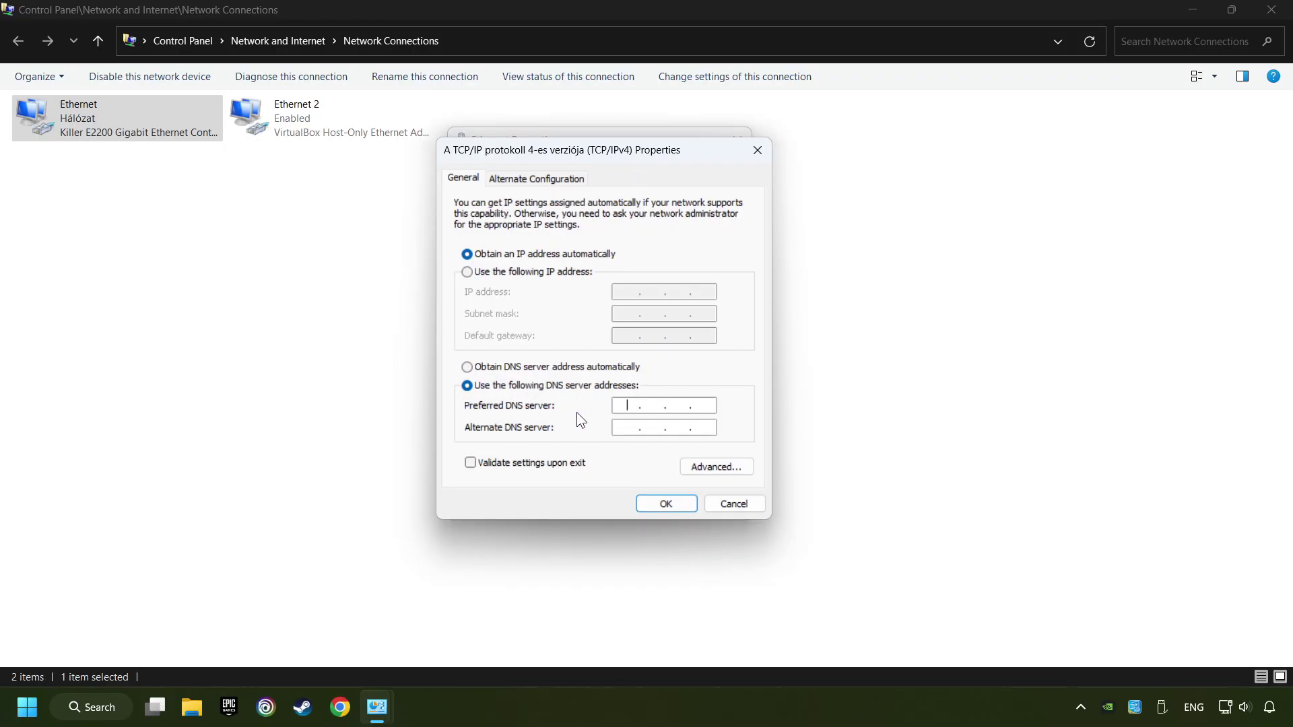
{"action": "type", "text": "8.8.8.8"}
{"action": "type", "text": "8.8.4.4"}
- Apply the DNS settings with OK, then close Ethernet Properties and Network Connections
{"action": "left_click", "coordinate": [652, 505]}
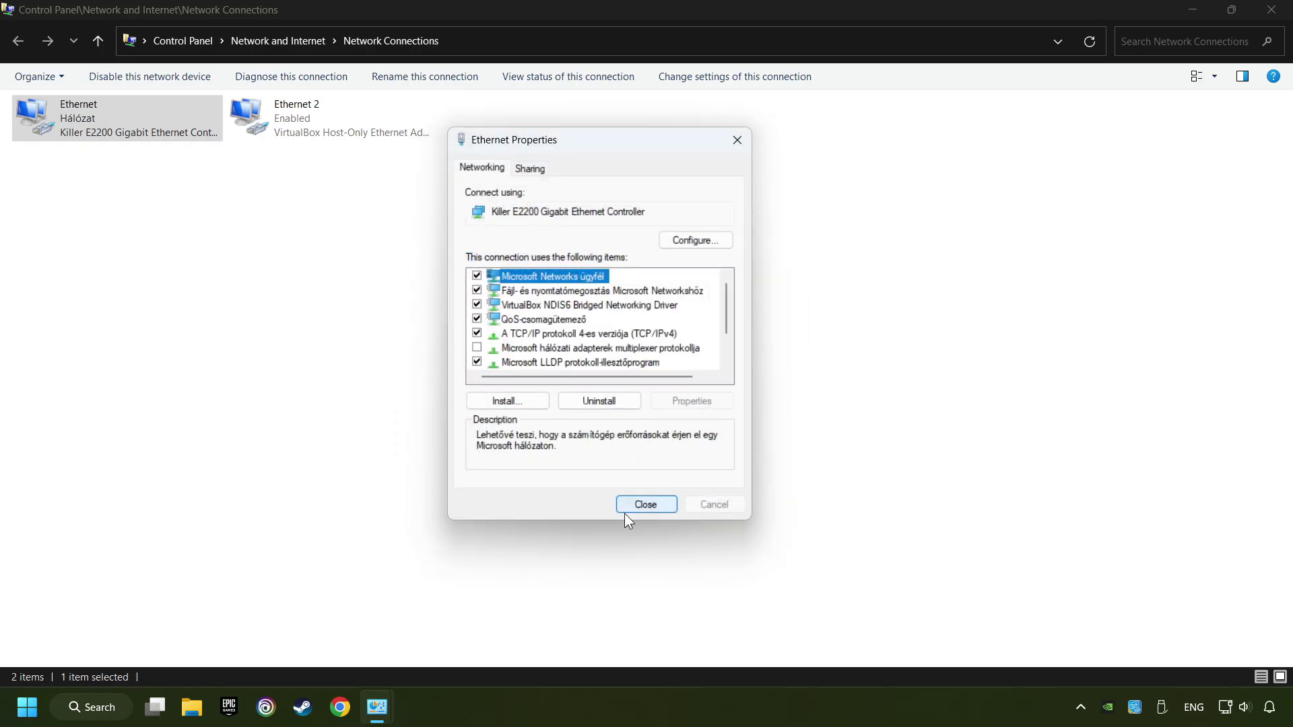
{"action": "left_click", "coordinate": [640, 506]}
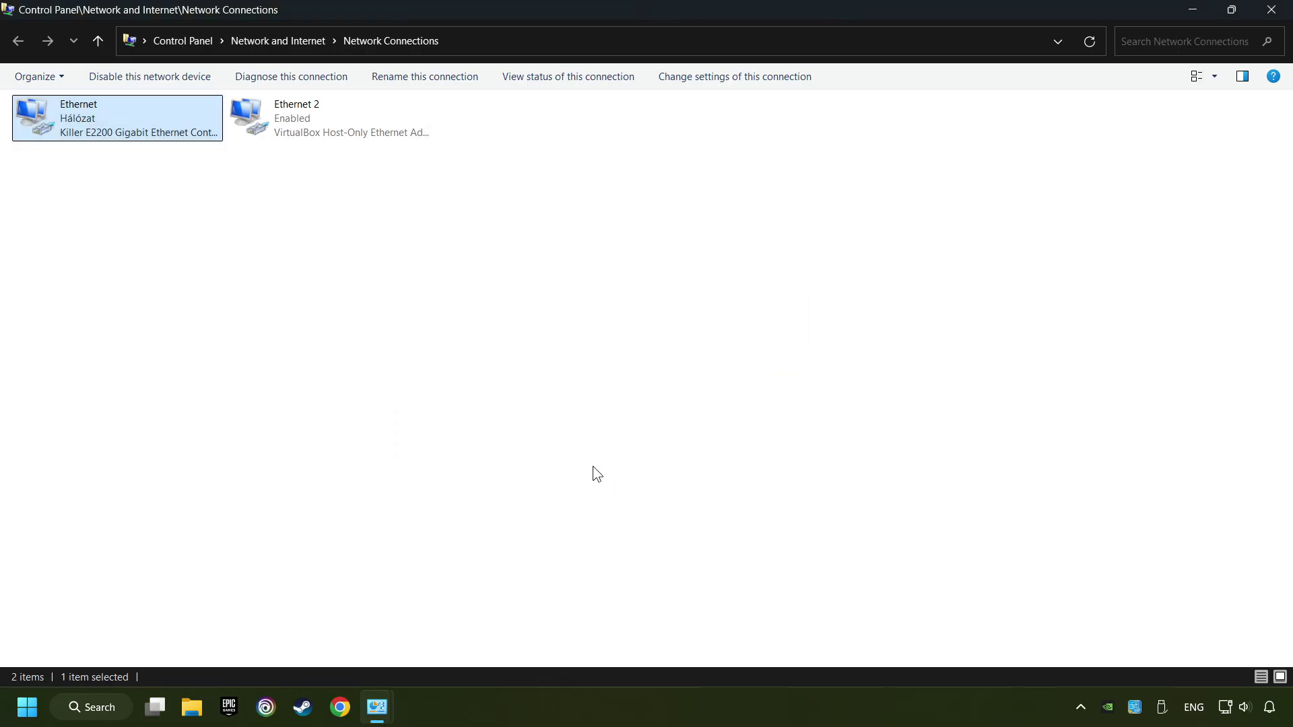
{"action": "left_click", "coordinate": [1272, 10]}
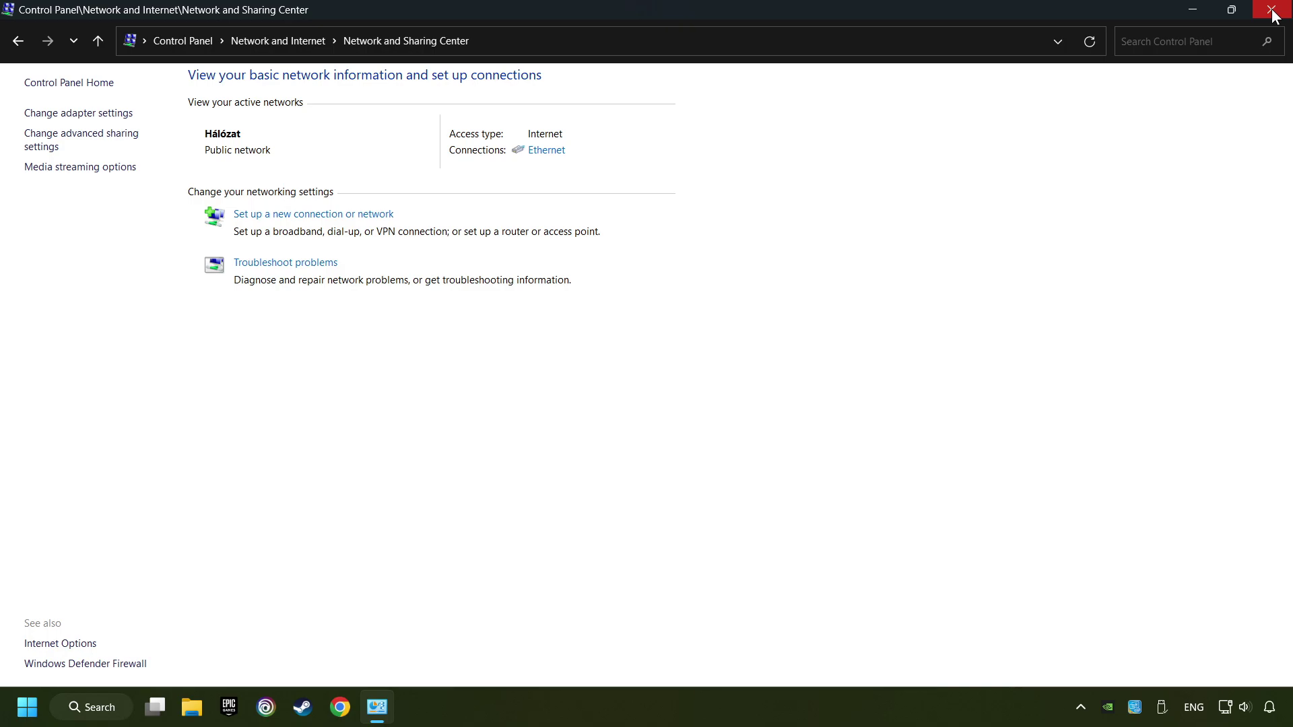